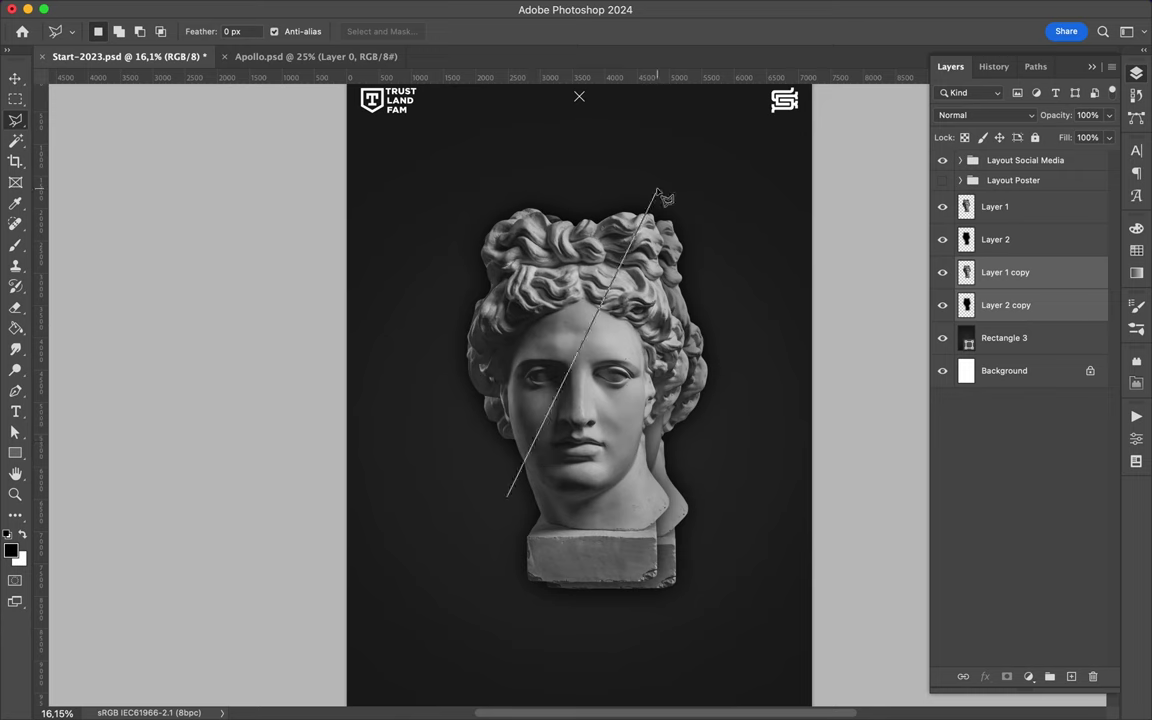
Outline the upper-left part of the head along a diagonal across the face and copy it from Layer 1 to a new layer.
click(476, 521)
click(1000, 208)
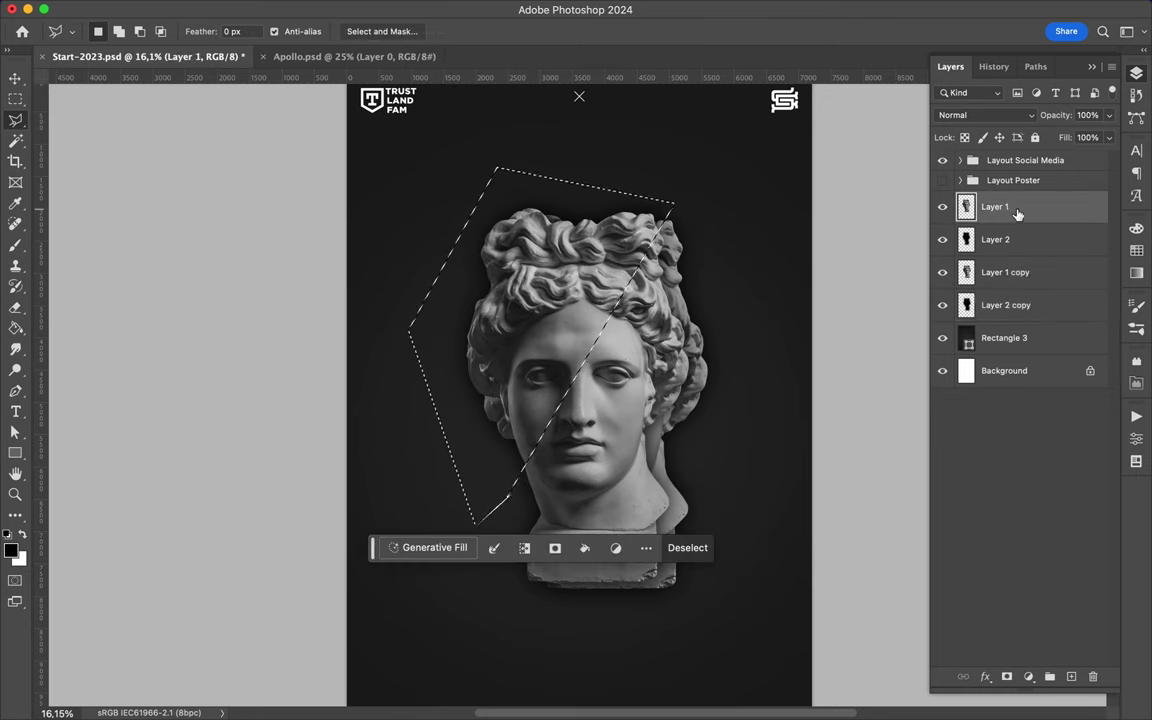
key(ctrl+j)
key(v)
drag(614, 302, 576, 300)
Add a new layer beneath the copied head slice and fill the slice's outline on it with black.
click(1035, 232)
click(1070, 677)
super+click(966, 207)
key(g)
click(553, 311)
key(m)
click(545, 309)
key(v)
Apply Gaussian Blur to the black slice shape and shift it together with the head slice up and to the left.
click(402, 9)
mouse_move(412, 216)
click(655, 273)
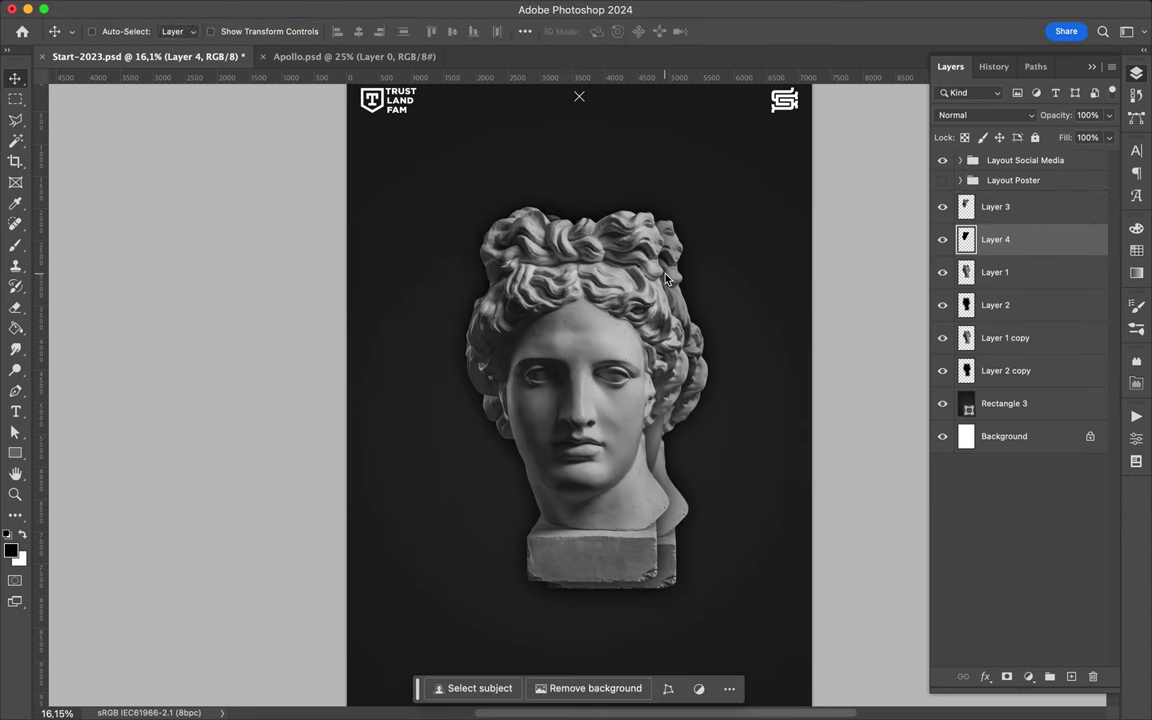
key(Return)
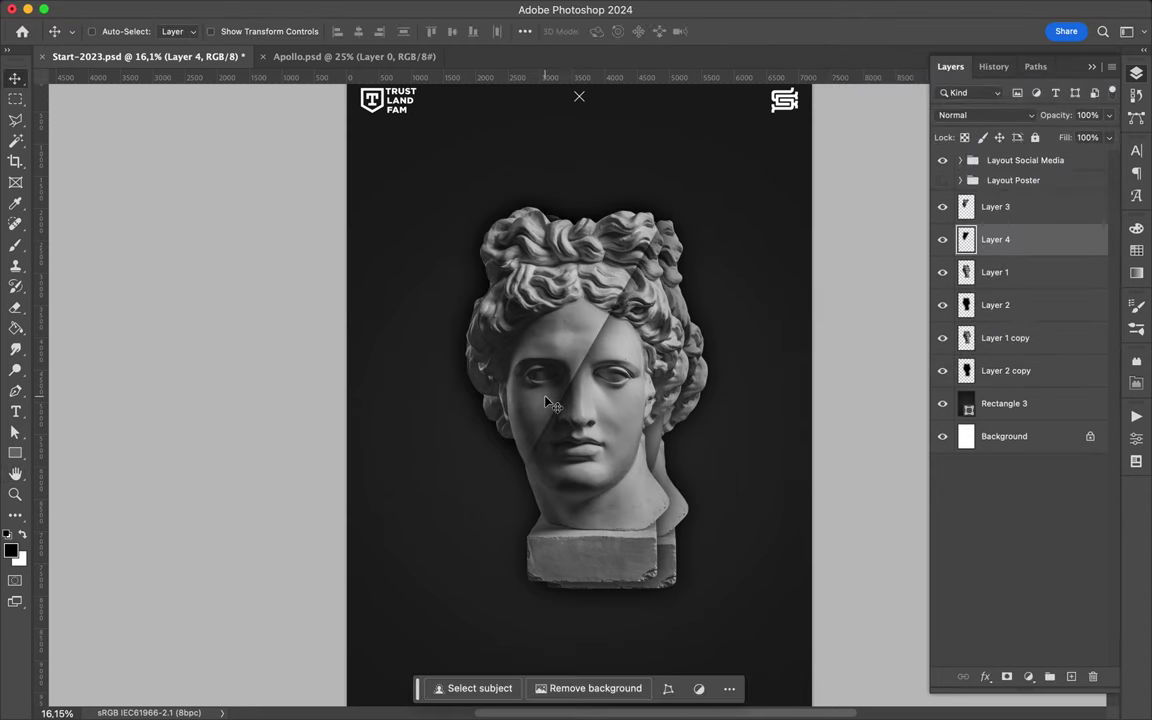
shift+super+click(563, 376)
drag(577, 351, 558, 333)
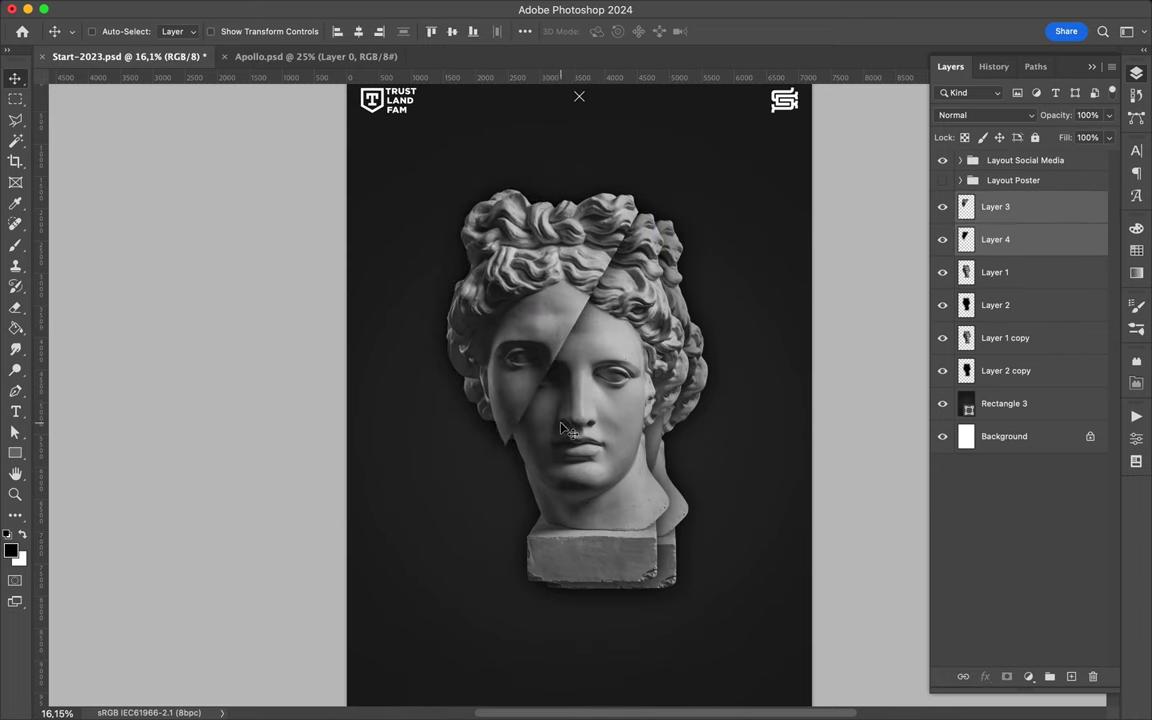
Copy a diagonal slice of the bust's lower-right neck and plinth to a new layer and offset it down and to the right.
super+click(635, 510)
key(l)
click(678, 407)
click(679, 408)
key(super+j)
key(v)
drag(638, 509, 671, 525)
Add a new layer above Layer 1 and fill the outline of the neck and plinth slice on it with black.
click(1015, 304)
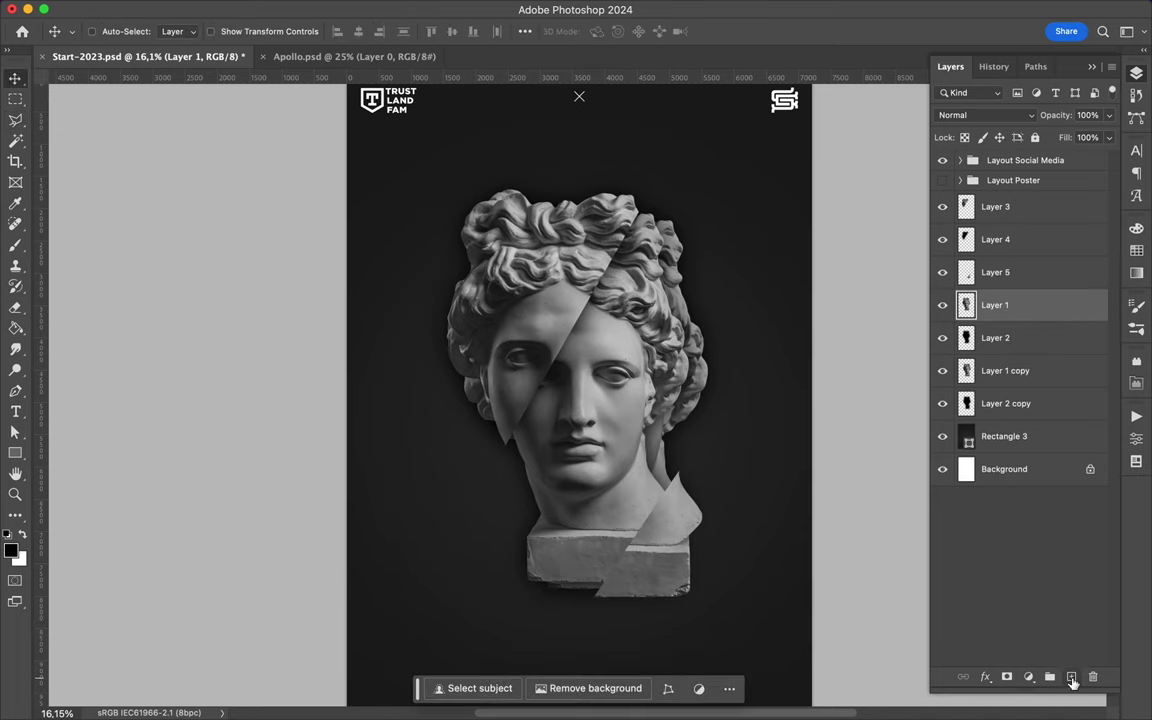
click(1071, 678)
super+click(966, 273)
key(alt+BackSpace)
key(super+d)
Blur the black plinth shape with Gaussian Blur and nudge it slightly left together with the neck and plinth slice.
click(403, 10)
click(406, 30)
shift+click(655, 550)
drag(655, 550, 652, 551)
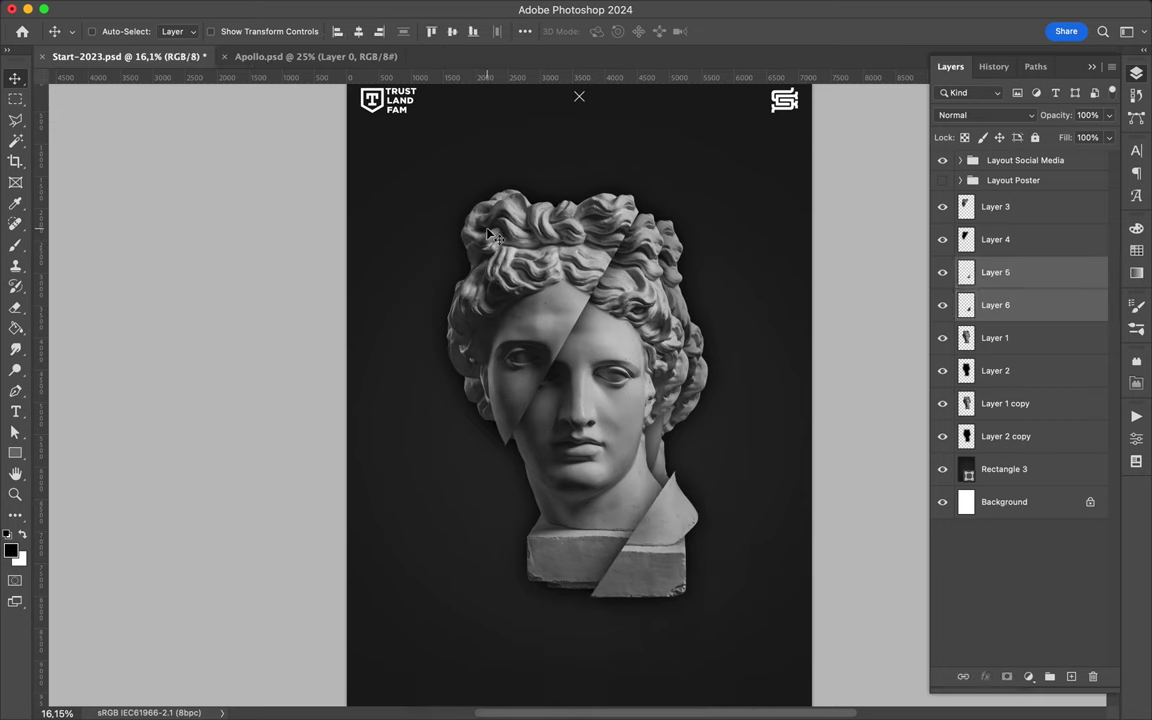
Draw a tall rectangle over the lower-left part of the face and fill it with a yellow-to-green gradient.
key(u)
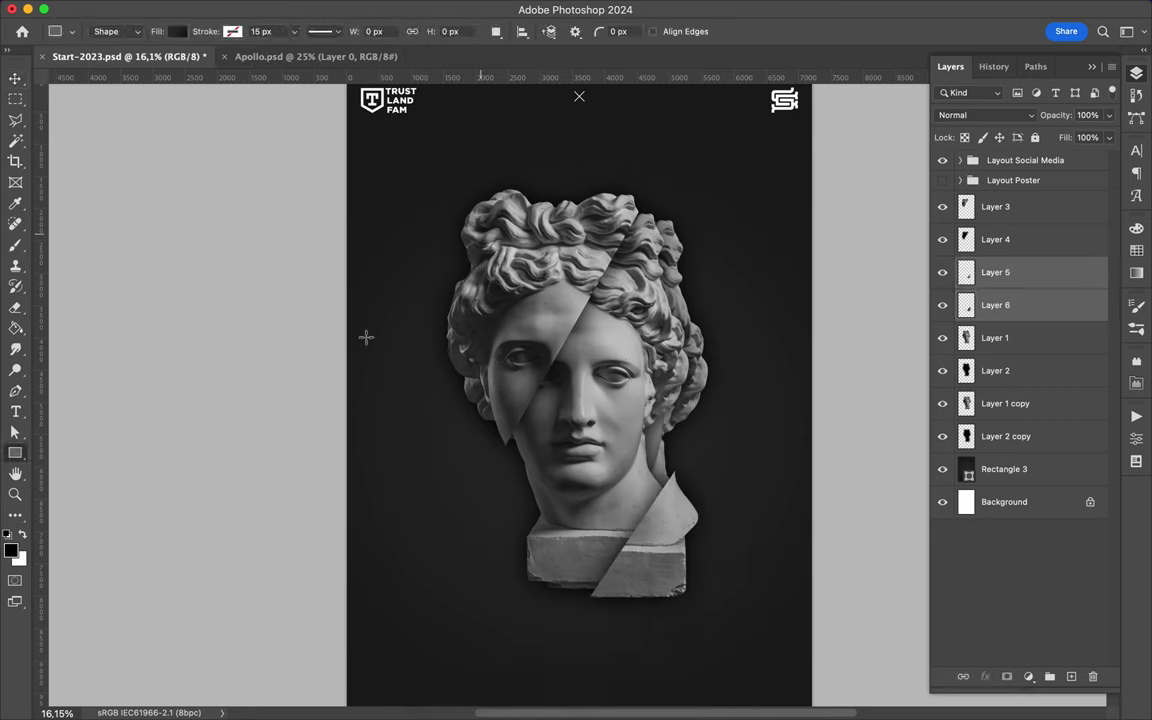
drag(546, 475, 563, 580)
click(177, 32)
click(76, 117)
drag(532, 508, 541, 434)
click(541, 449)
click(565, 444)
Tuck the gradient rectangle under the upper face slice and place a thin matching vertical bar to the right of the hair.
key(v)
drag(528, 549, 533, 484)
click(1136, 74)
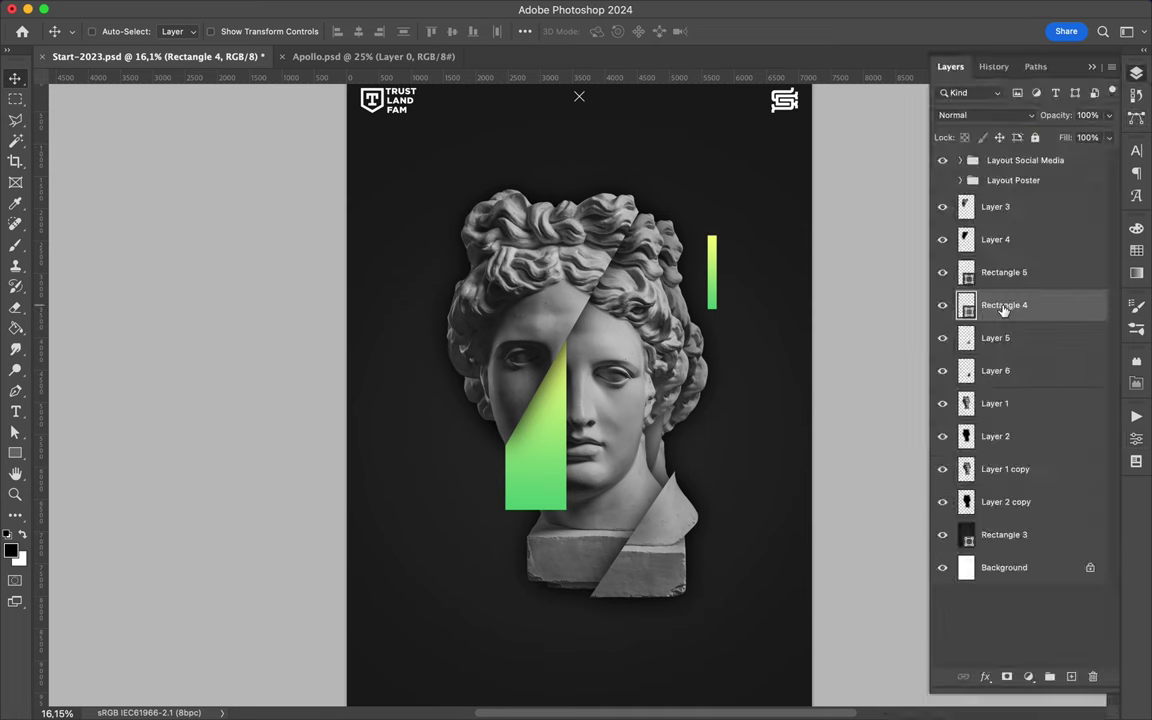
click(706, 281)
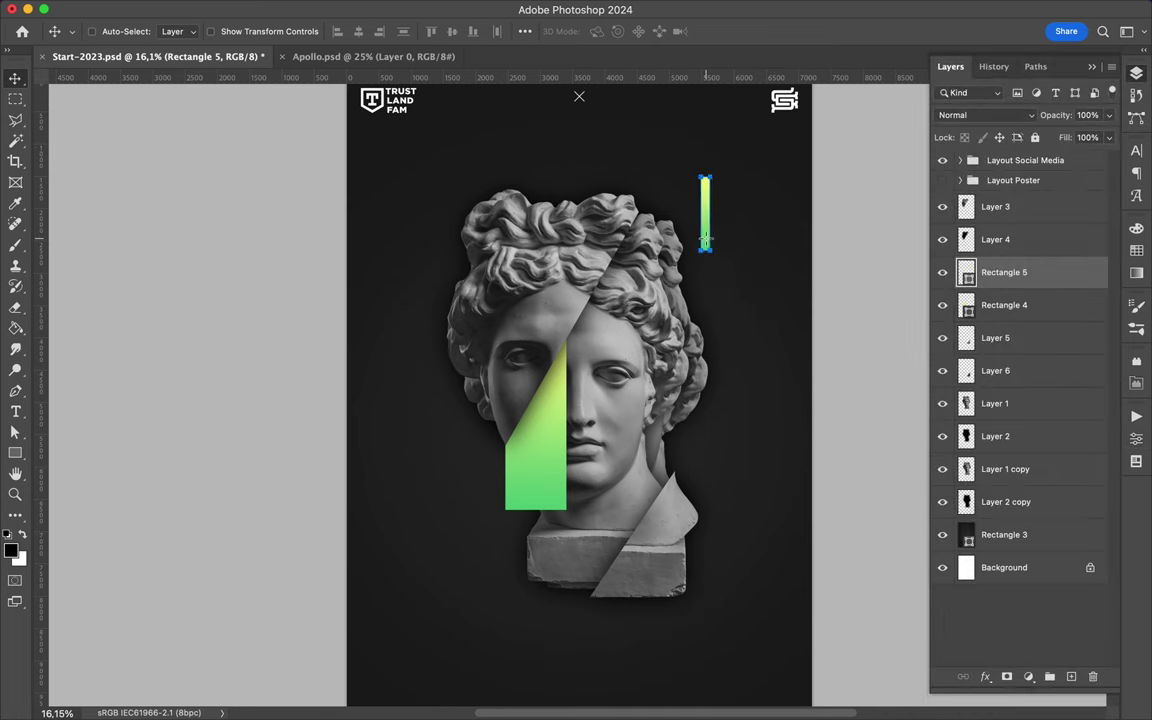
Draw a circle about 640 px wide over the hair on the right side of the head and fill it with white.
click(15, 453)
click(72, 466)
drag(662, 302, 704, 345)
click(177, 32)
click(111, 63)
click(103, 118)
click(276, 63)
click(465, 247)
Move the white circle's layer below Layer 2 and place a copy of the circle at the left side of the head.
click(1136, 74)
drag(1030, 274, 1034, 488)
click(690, 330)
click(545, 387)
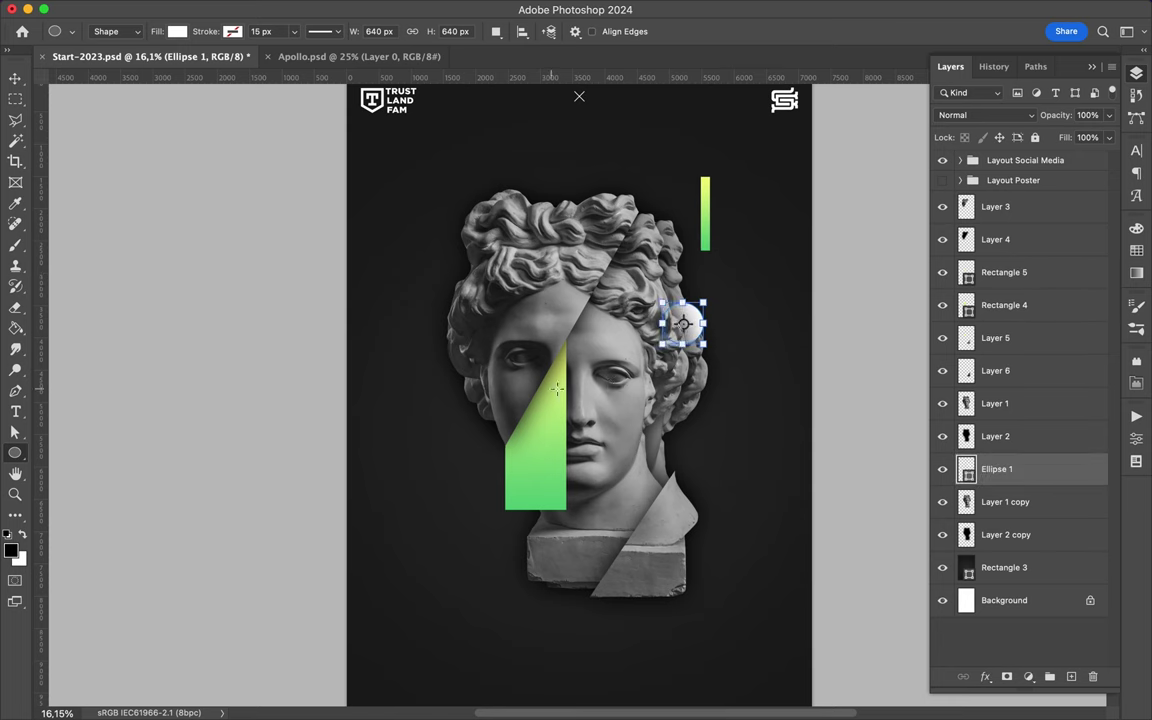
key(v)
drag(697, 321, 488, 400)
Set the shadow layers Layer 4 and Layer 2 to Multiply blending with 83% fill.
super+click(688, 321)
super+click(1030, 437)
click(985, 115)
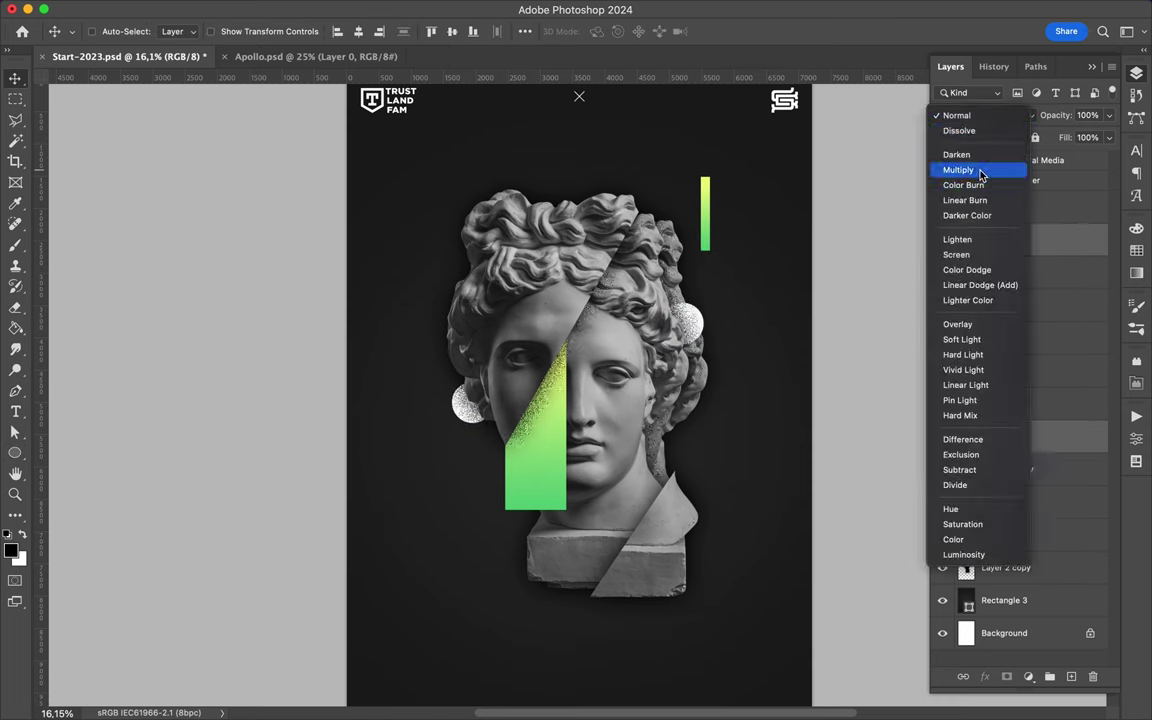
click(958, 170)
click(1108, 137)
mouse_move(1108, 159)
mouse_down()
mouse_move(1080, 159)
mouse_move(1094, 162)
mouse_up()
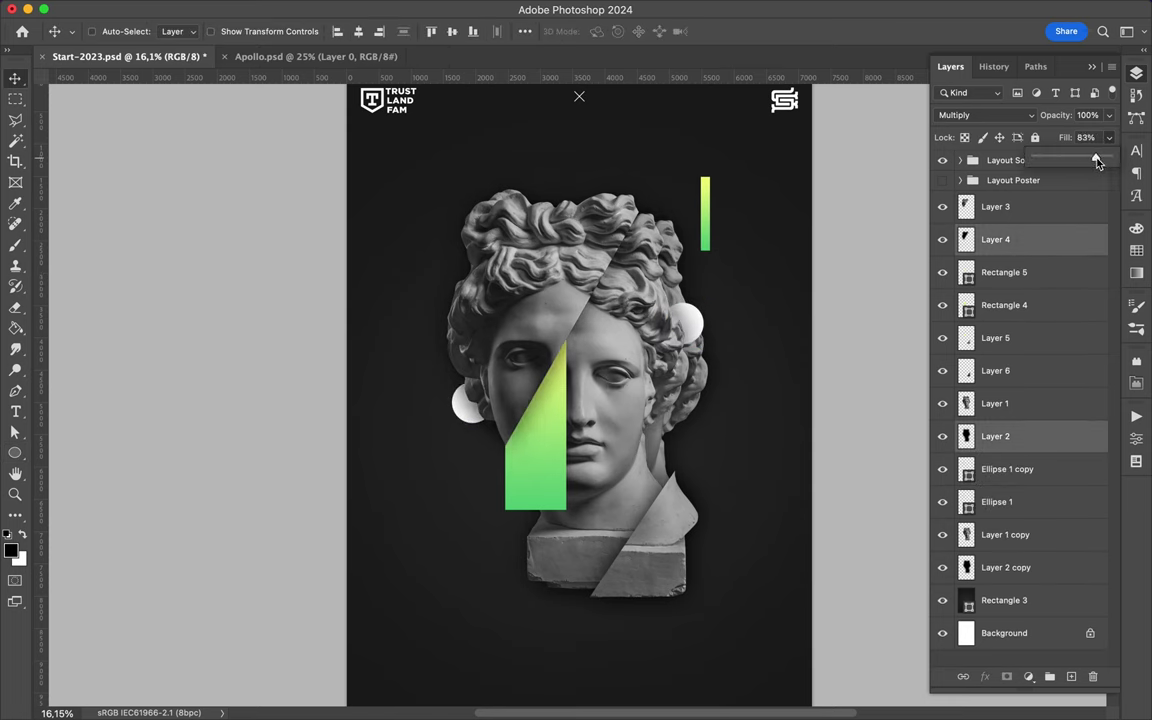
super+click(566, 296)
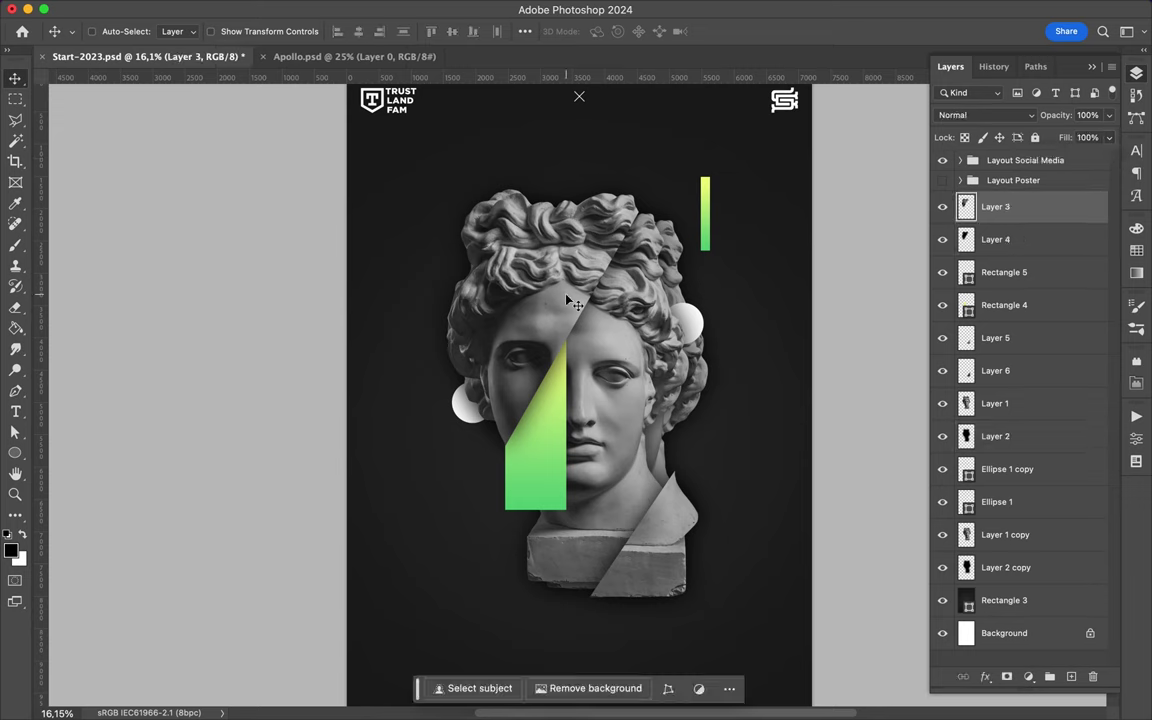
key(p)
click(490, 382)
key(super+z)
Draw a circle about 3864 px wide over the right side of the bust, with no fill and a 15 px white stroke.
key(u)
mouse_move(434, 259)
mouse_down()
mouse_move(685, 548)
mouse_move(734, 595)
mouse_move(755, 588)
mouse_up()
key(a)
click(239, 31)
click(147, 59)
click(295, 32)
click(191, 116)
Move the outlined circle's layer between Layer 6 and Layer 1 and give it a drop shadow.
click(1136, 73)
mouse_move(1027, 211)
mouse_down()
mouse_move(1039, 463)
mouse_move(1030, 420)
mouse_up()
key(v)
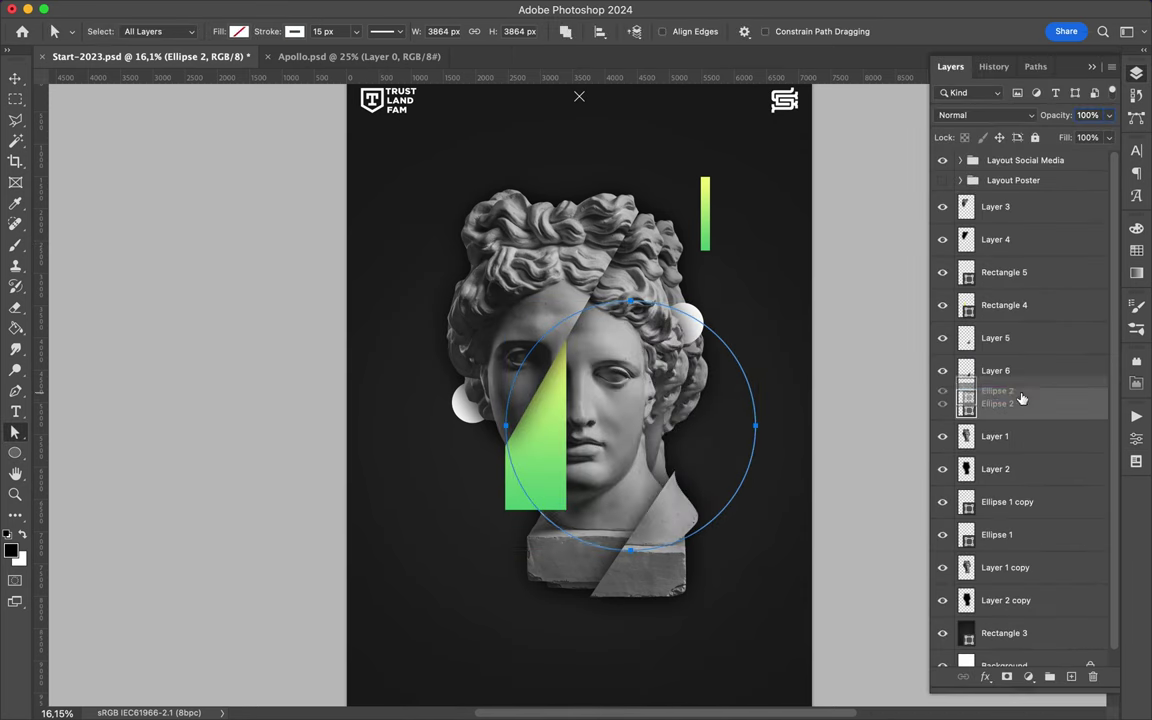
right_click(1000, 403)
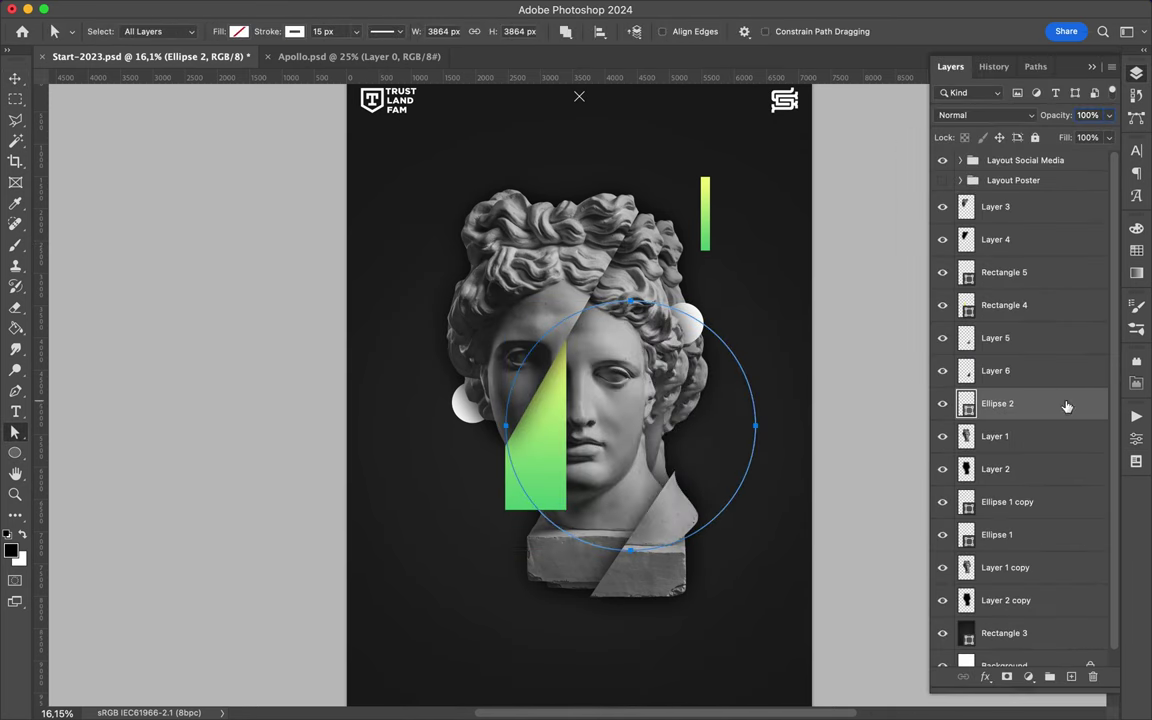
click(951, 147)
click(470, 608)
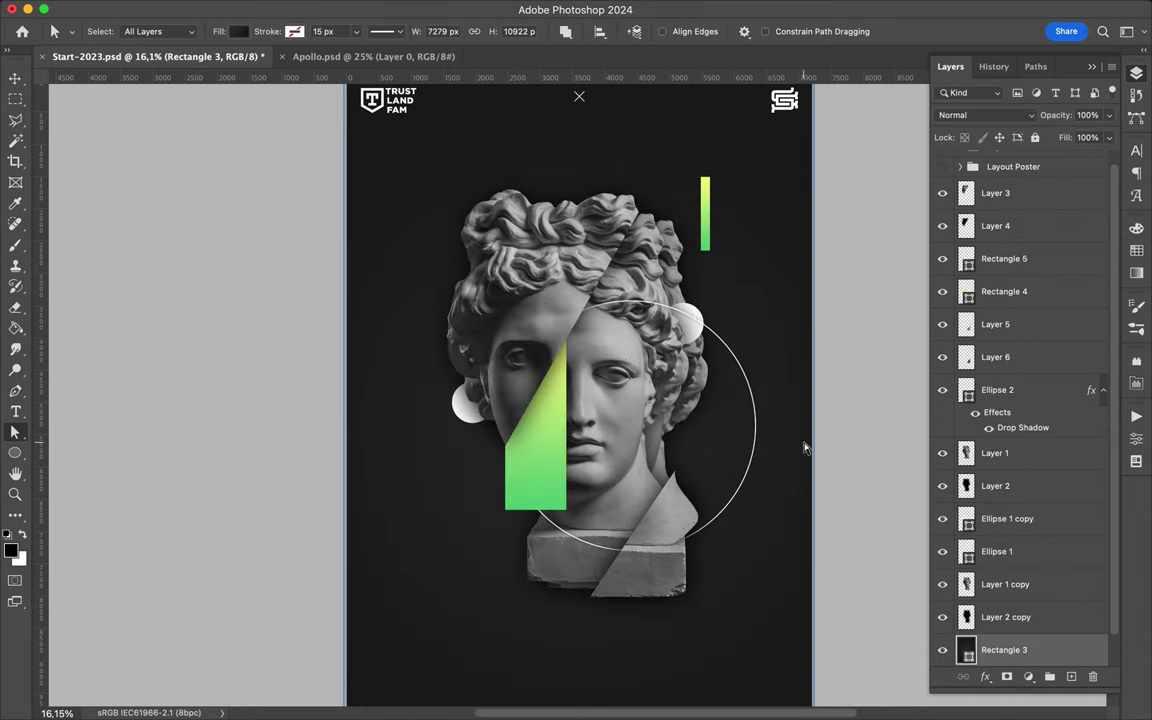
Copy the outlined circle's drop shadow style and paste it onto the white circle on the right side of the head.
right_click(1000, 390)
click(985, 612)
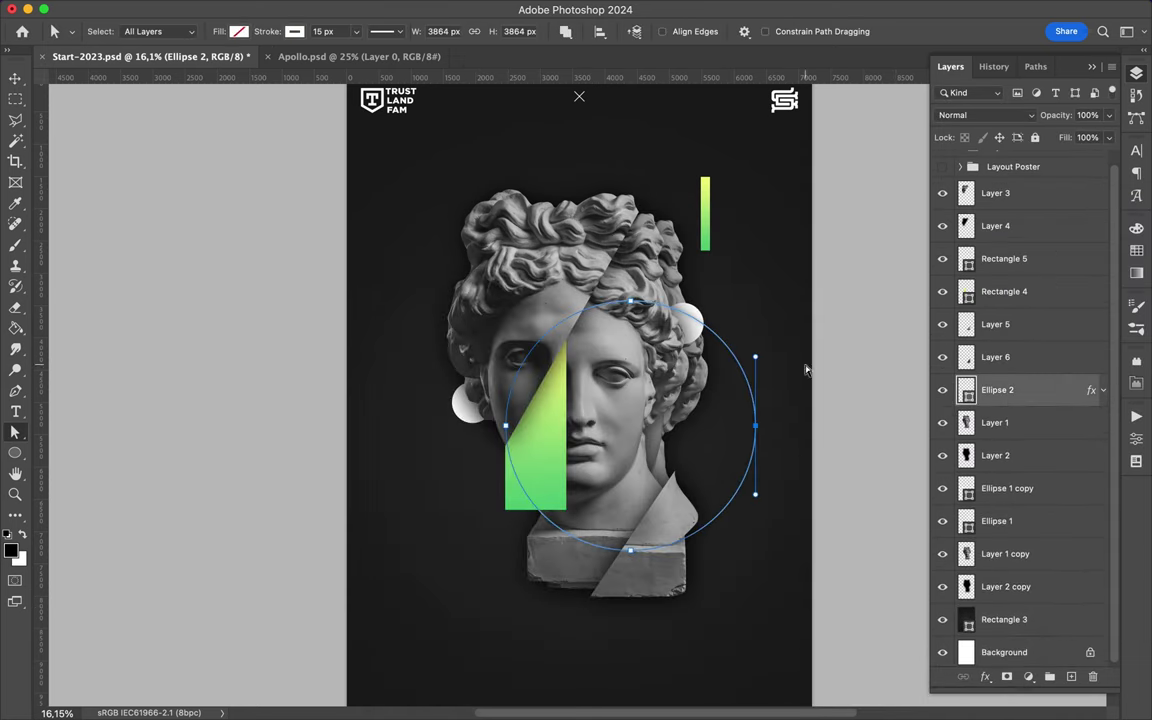
key(v)
super+click(693, 312)
right_click(1063, 521)
scroll(1010, 617, down, 5)
click(1008, 580)
Paste the copied drop shadow style onto both gradient rectangles and reset the layer style of Layer 4.
super+click(532, 450)
shift+super+click(705, 254)
shift+super+click(705, 248)
right_click(1080, 289)
click(1050, 492)
click(1050, 228)
right_click(1050, 228)
click(1000, 468)
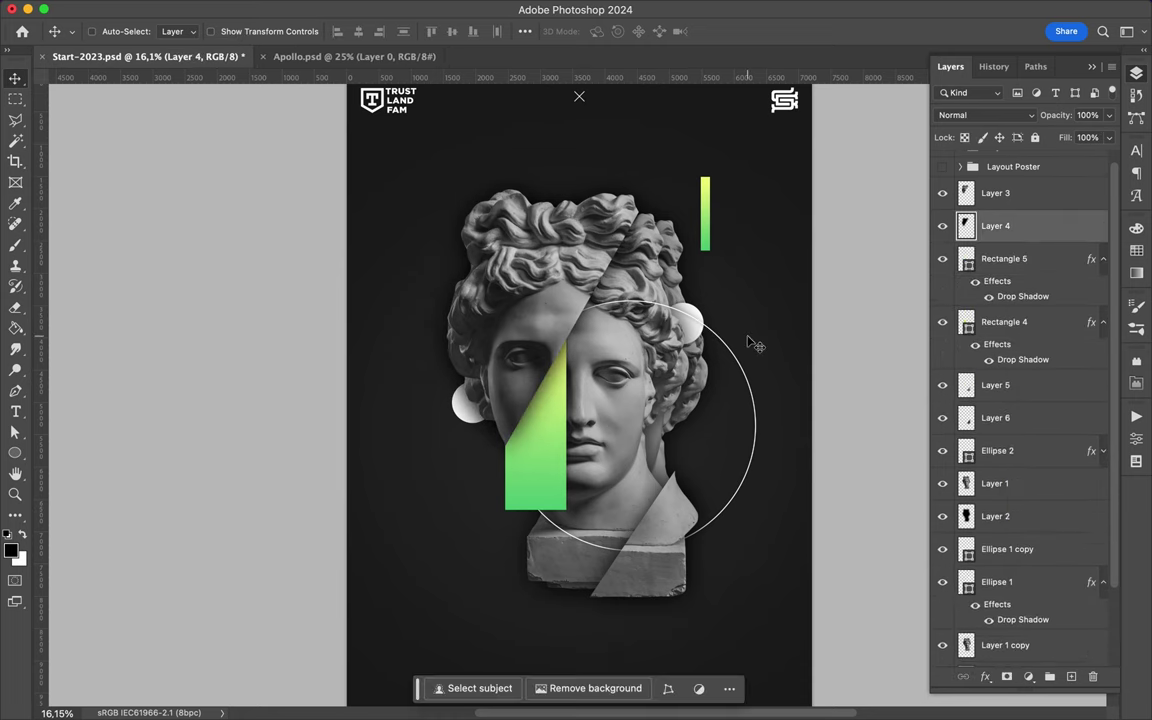
Make the large gradient rectangle on the face narrower by transforming its right edge inward.
click(545, 500)
key(super+t)
drag(566, 425, 551, 426)
key(Return)
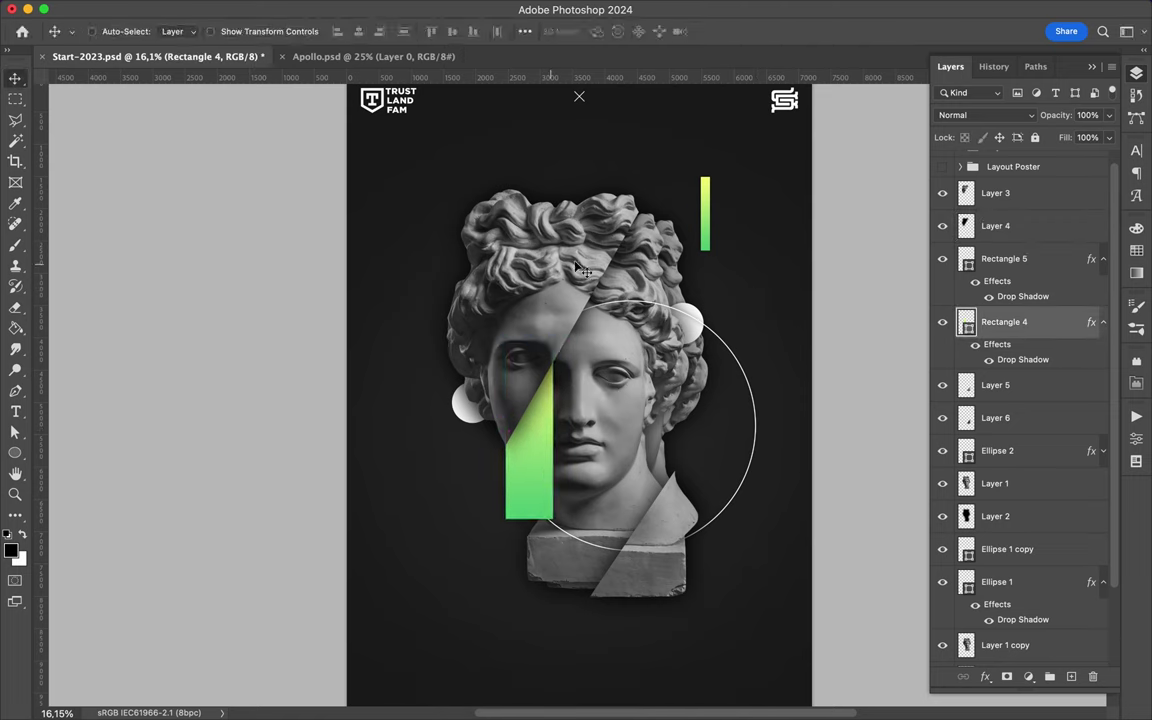
Copy a circular area around the statue's right-hand eye from Layer 1 to a new layer.
click(648, 385)
key(m)
key(shift+m)
drag(616, 373, 660, 410)
key(super+j)
key(v)
Draw a circle about 1130 px wide over the copied eye with the yellow-to-green gradient fill, clipped to the eye layer.
key(u)
mouse_move(662, 344)
mouse_down()
mouse_move(662, 291)
mouse_move(713, 316)
mouse_up()
click(178, 32)
click(76, 118)
click(1136, 73)
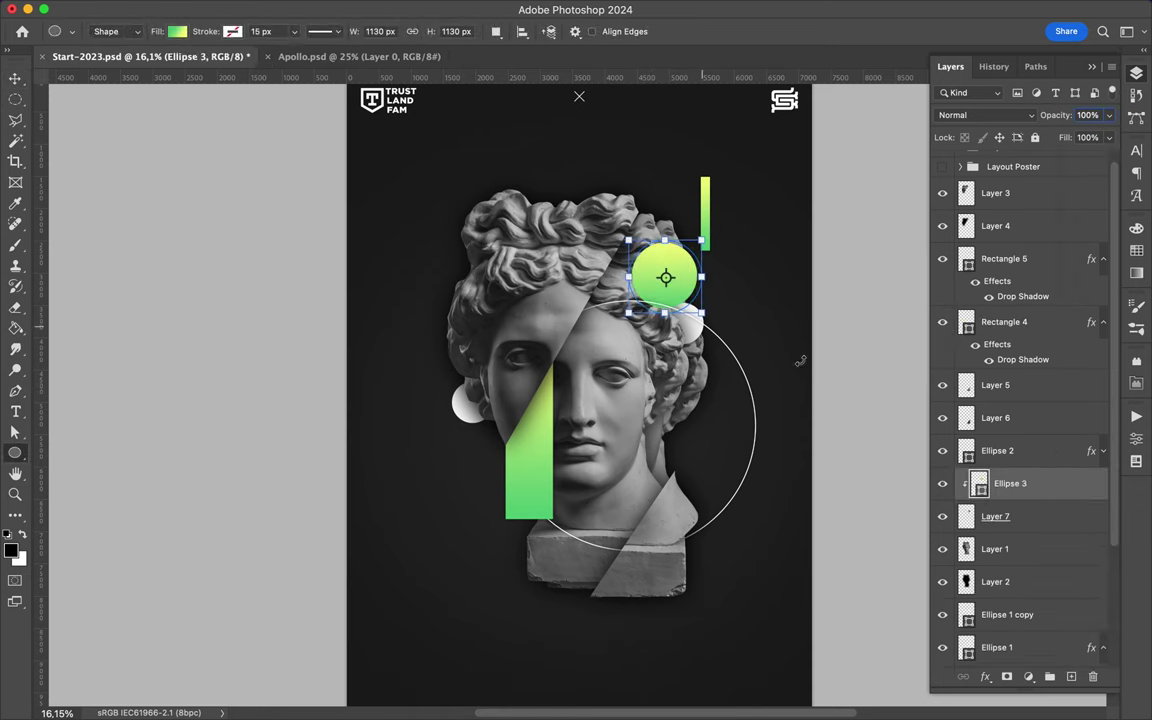
Set the gradient circle's blend mode to Overlay and merge it with the copied eye layer.
click(985, 115)
click(955, 324)
key(ctrl+e)
key(v)
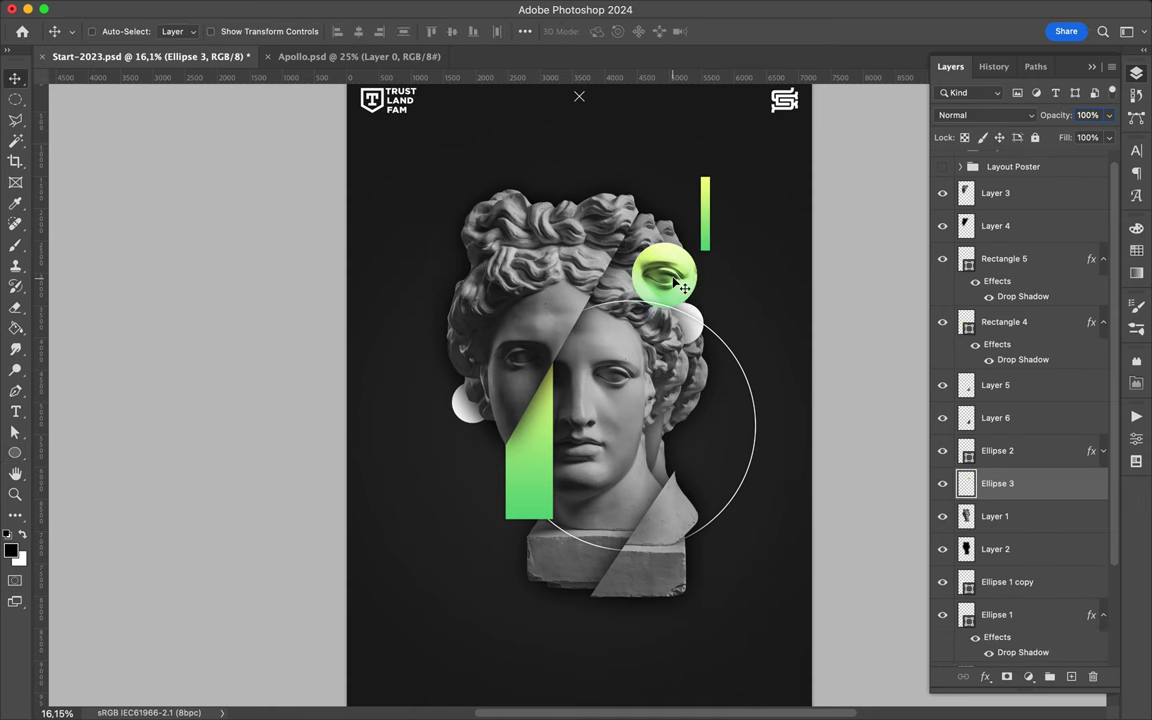
Copy a diagonal slice of the right cheek and mouth from Layer 1 to a new layer and shift it up and to the right.
click(640, 497)
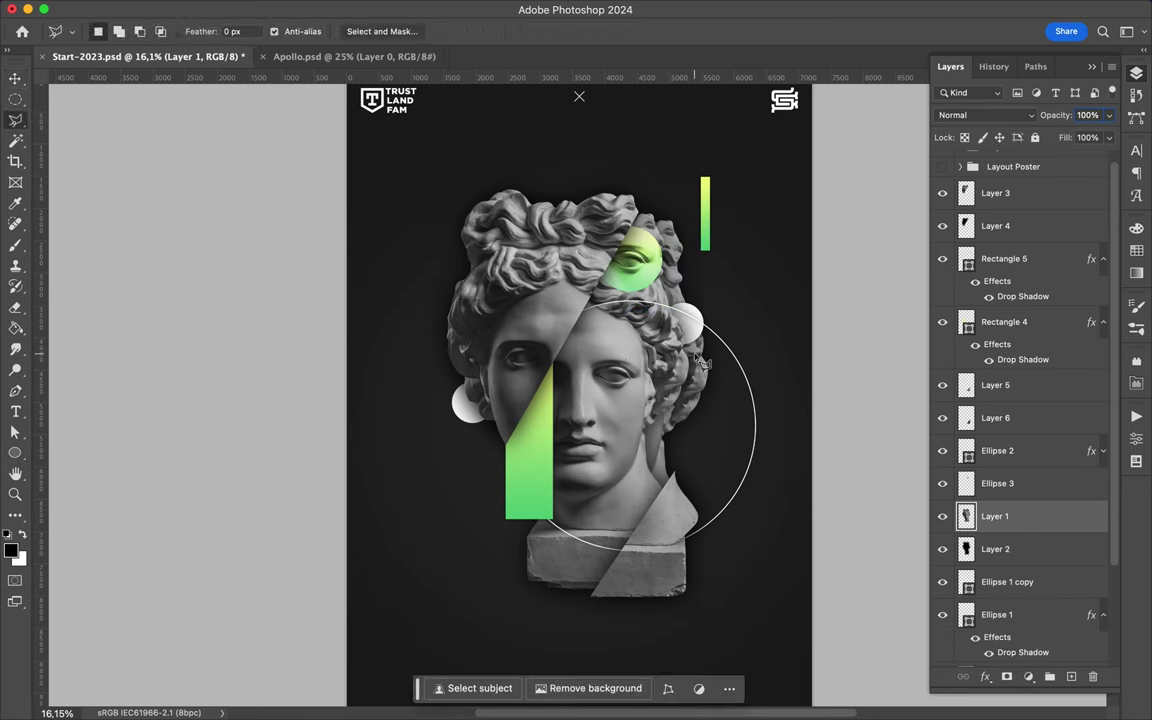
click(699, 356)
shift+click(612, 466)
shift+click(744, 322)
click(697, 318)
key(ctrl+j)
key(v)
mouse_move(638, 404)
mouse_down()
mouse_move(669, 363)
mouse_move(677, 378)
mouse_up()
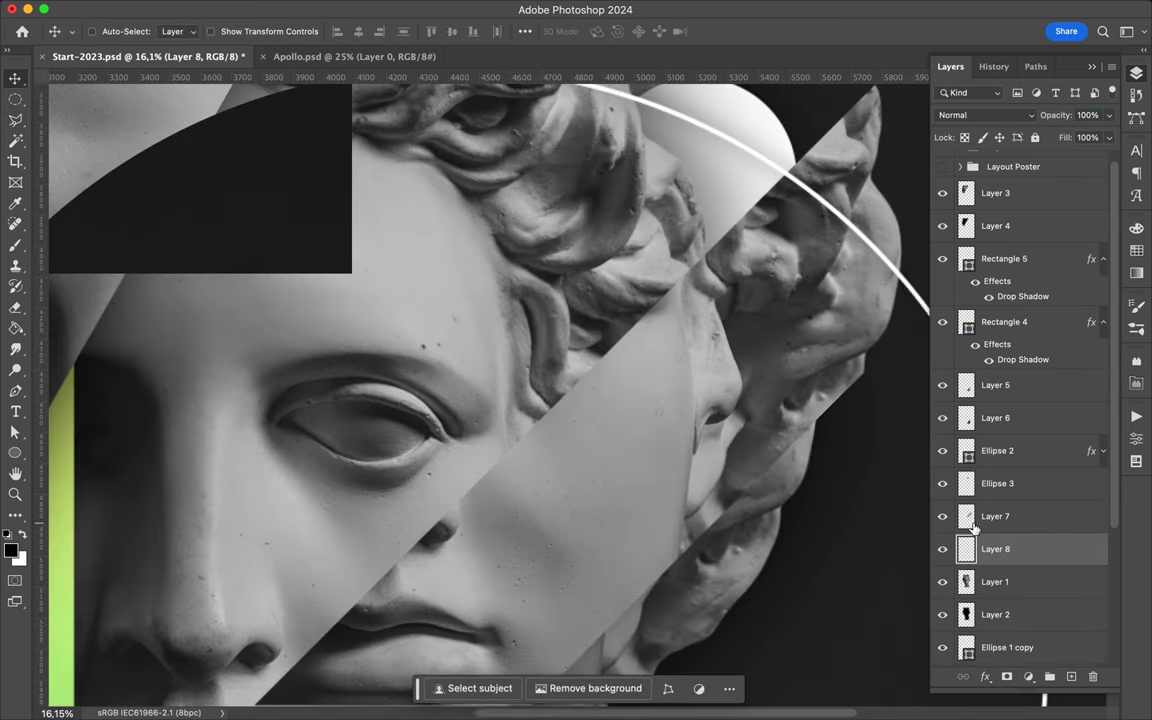
ctrl+click(966, 516)
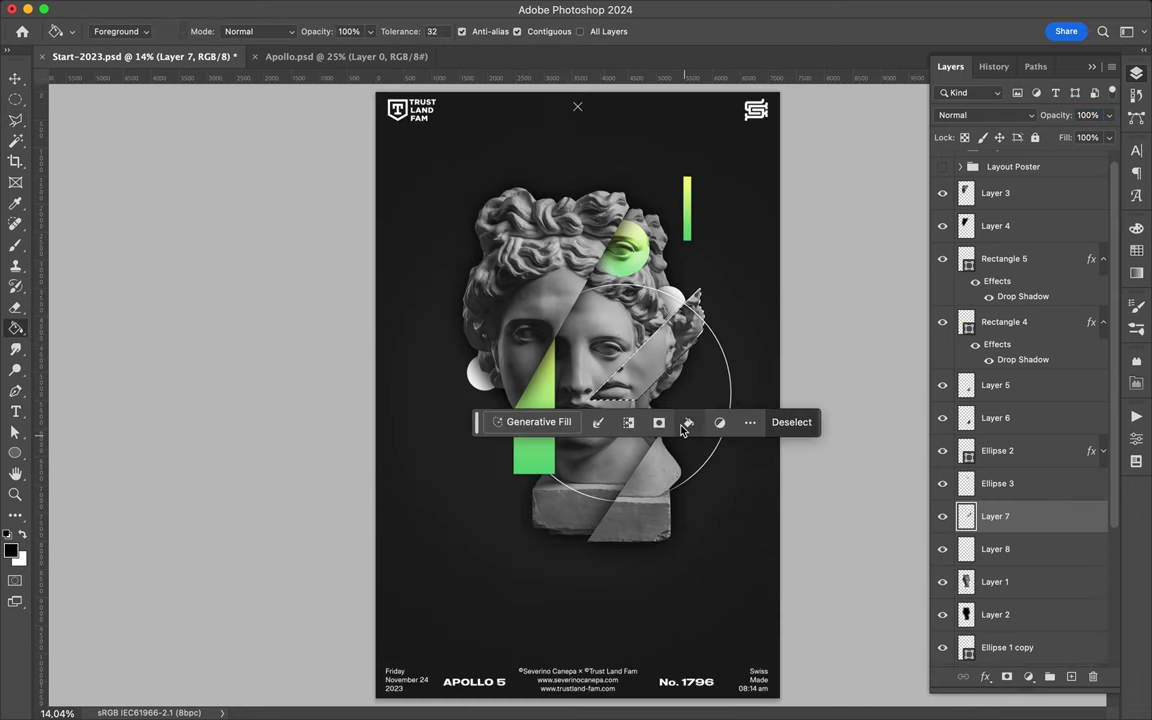
key(m)
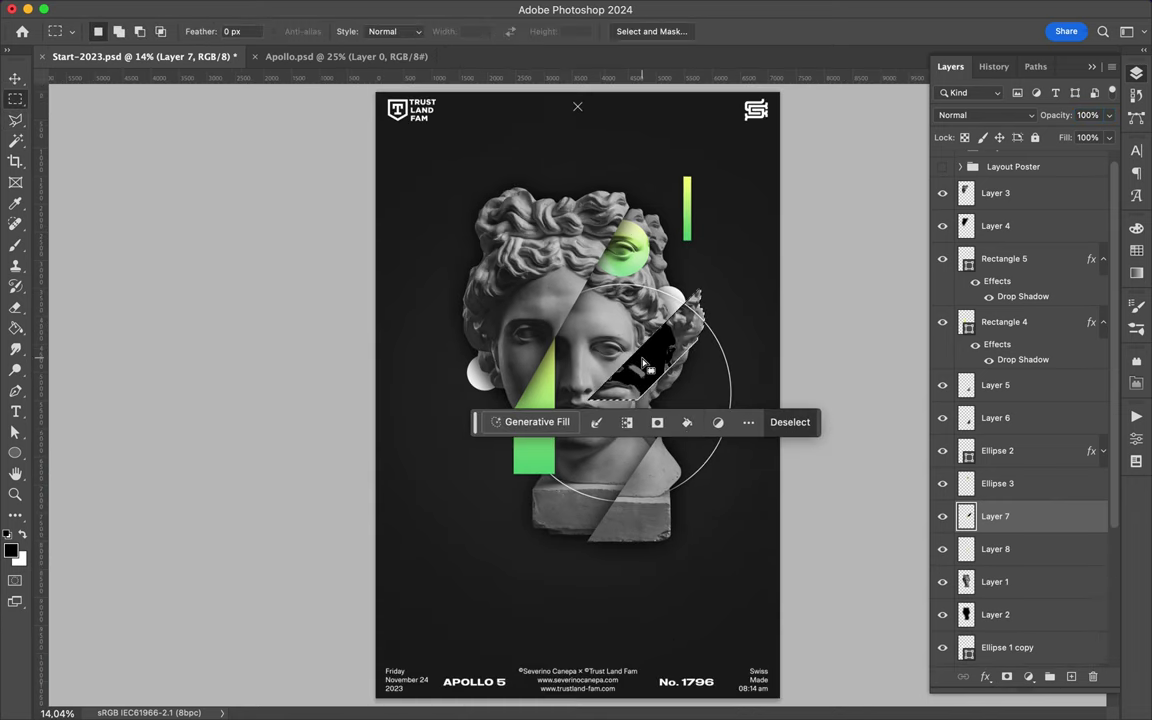
key(ctrl+z)
key(ctrl+z)
Fill the cheek slice's outline with black on Layer 8 beneath it and clear the selection.
ctrl+click(966, 556)
ctrl+click(966, 518)
key(g)
click(634, 370)
key(m)
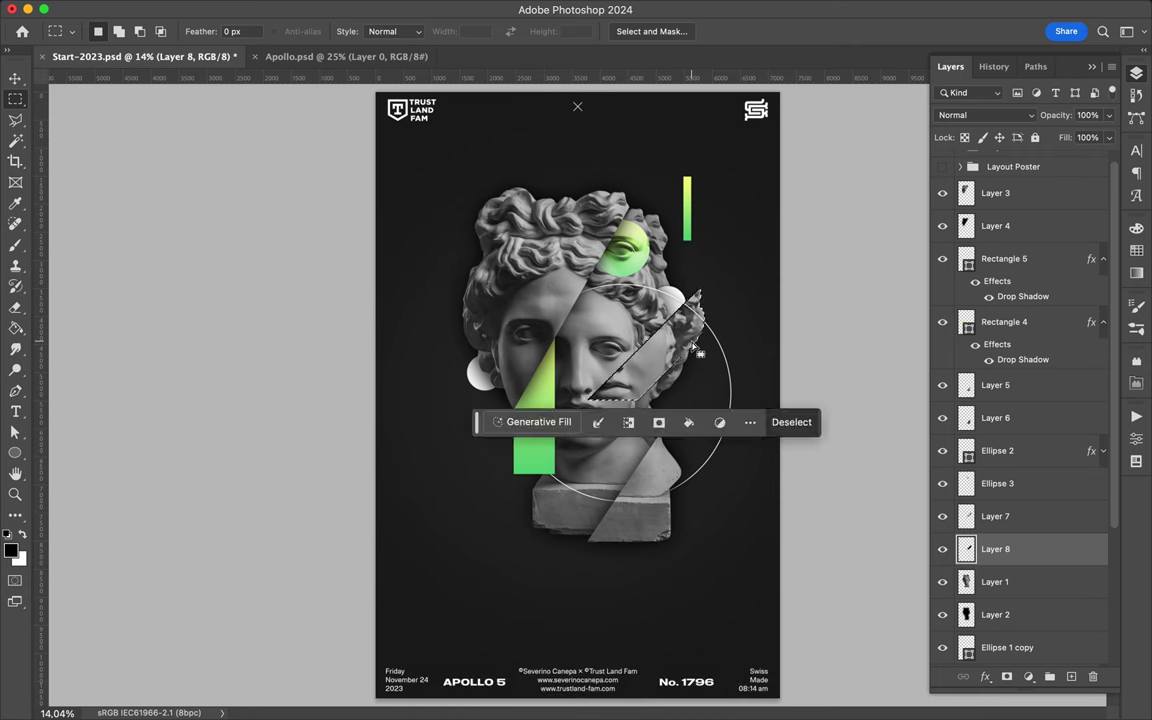
key(ctrl+d)
Apply Gaussian Blur to the black shape on Layer 8 to soften it as the cheek slice's shadow.
key(v)
click(404, 9)
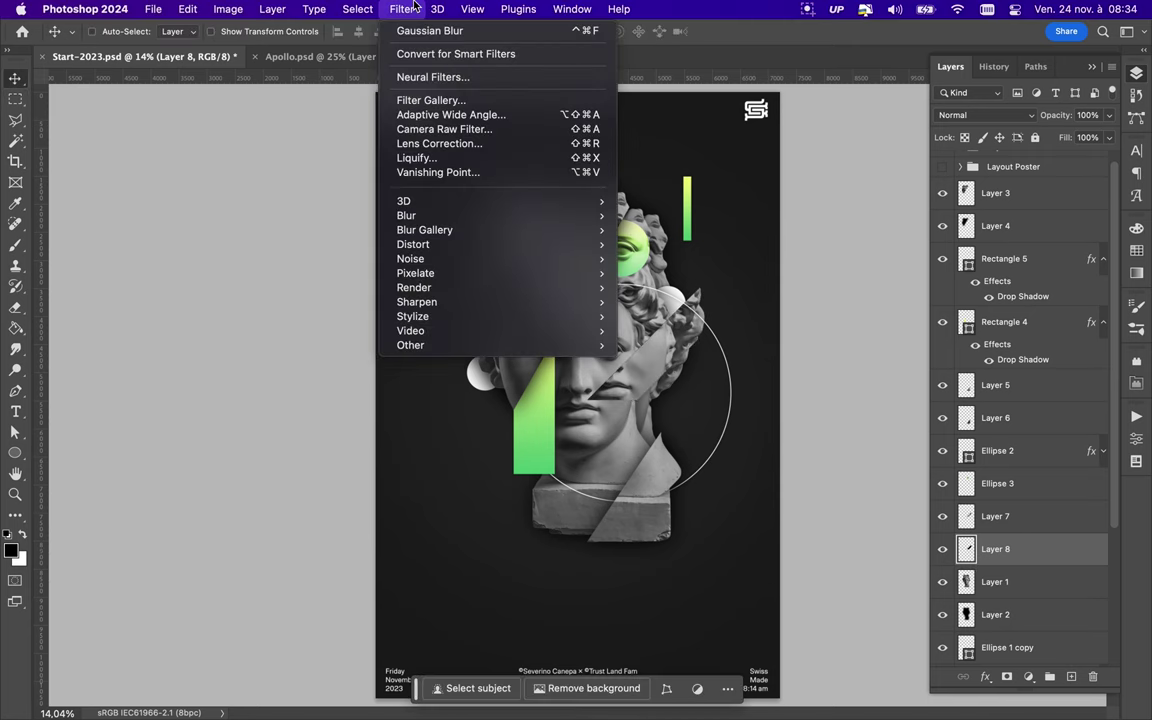
click(430, 31)
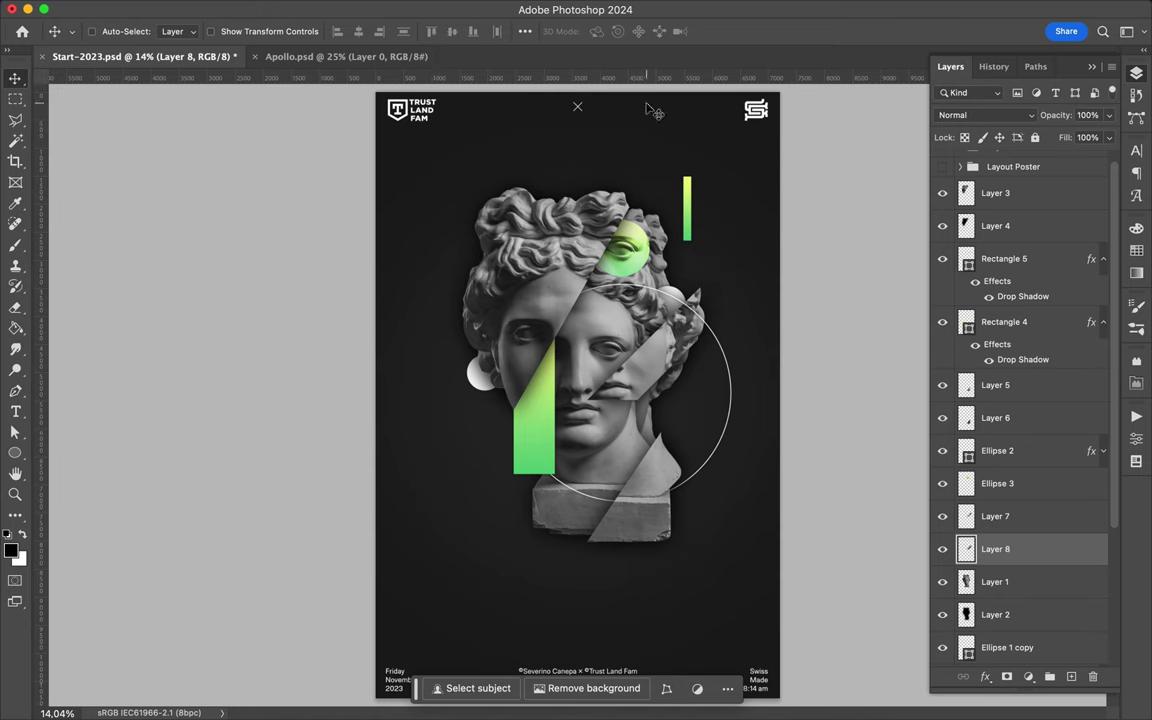
Place a fragment of hair curls beside the neck at the plinth's upper left, transform it and rearrange its layer order.
drag(584, 365, 522, 506)
key(ctrl+t)
drag(404, 328, 534, 486)
key(Return)
drag(1008, 592, 992, 599)
drag(511, 467, 511, 475)
Draw a circle about 3508 px across behind the bust's left side and give it a dark-to-light grey gradient fill.
key(u)
drag(514, 380, 615, 446)
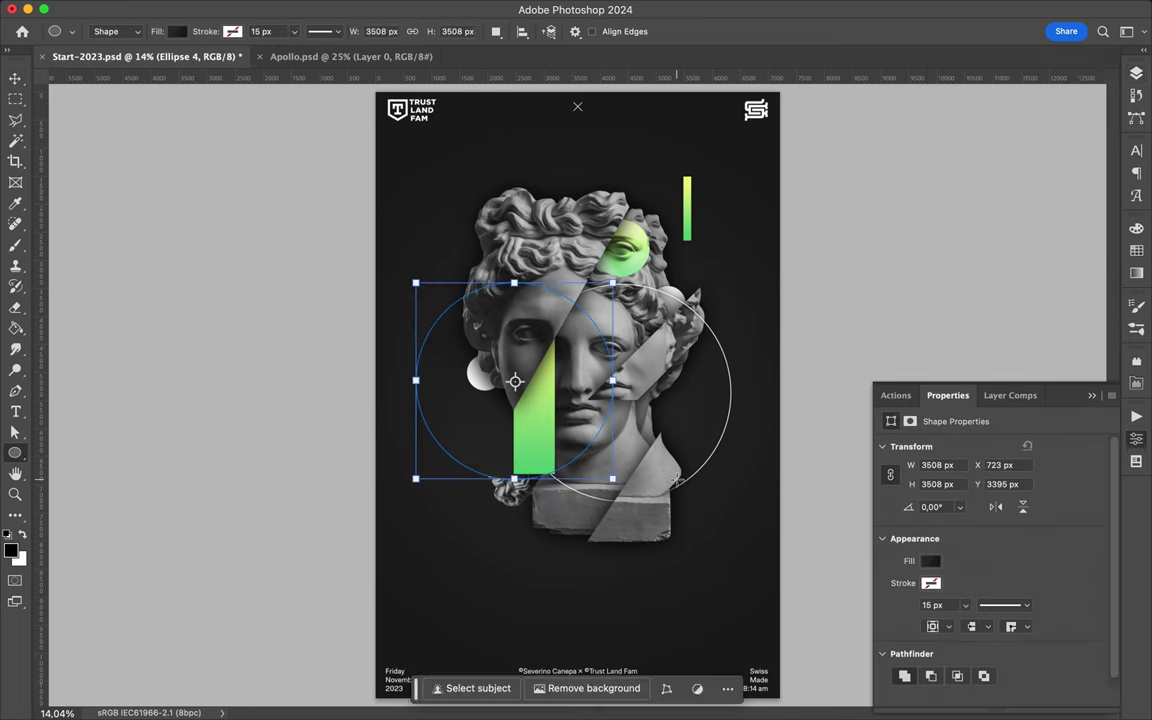
key(v)
click(1134, 75)
key(a)
click(238, 33)
double_click(339, 246)
drag(82, 425, 72, 368)
click(429, 260)
double_click(137, 247)
click(426, 260)
Reposition the grey gradient circle and enlarge it so it spans behind the whole face and plinth.
key(f)
key(f)
key(f)
key(r)
key(super+r)
key(v)
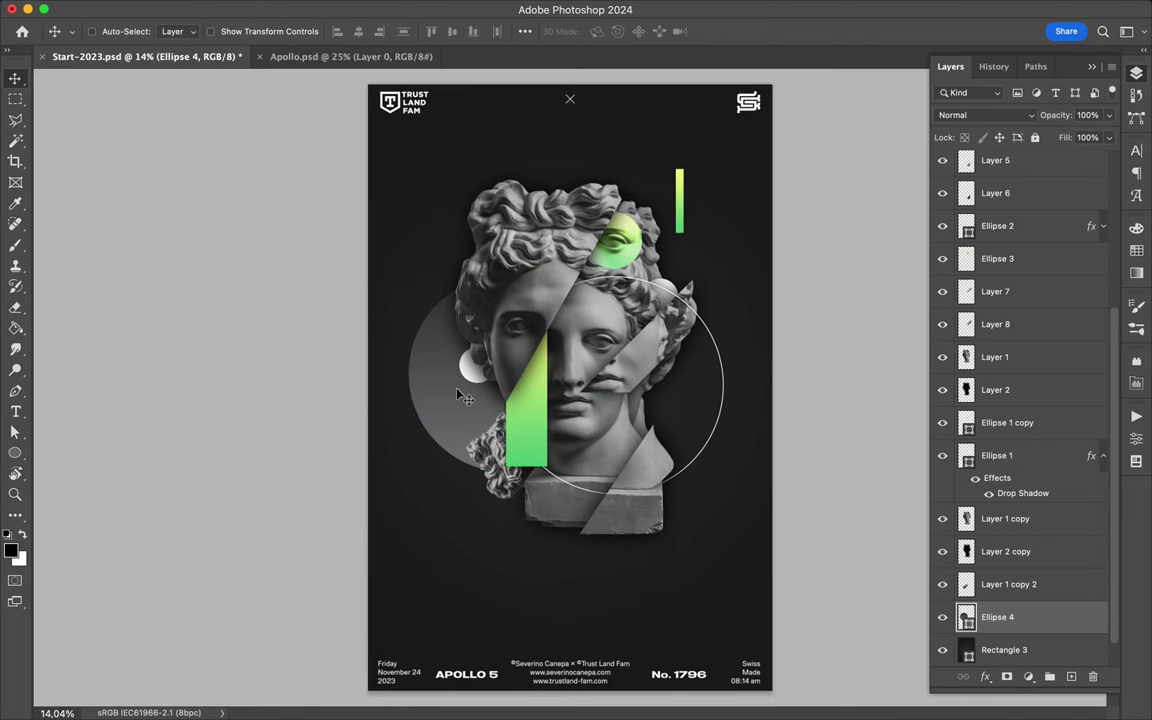
drag(470, 375, 468, 357)
key(super+t)
drag(587, 418, 706, 535)
key(Return)
Fill the hair-curl fragment's outline with black on a new layer and soften it with Gaussian Blur.
key(alt+])
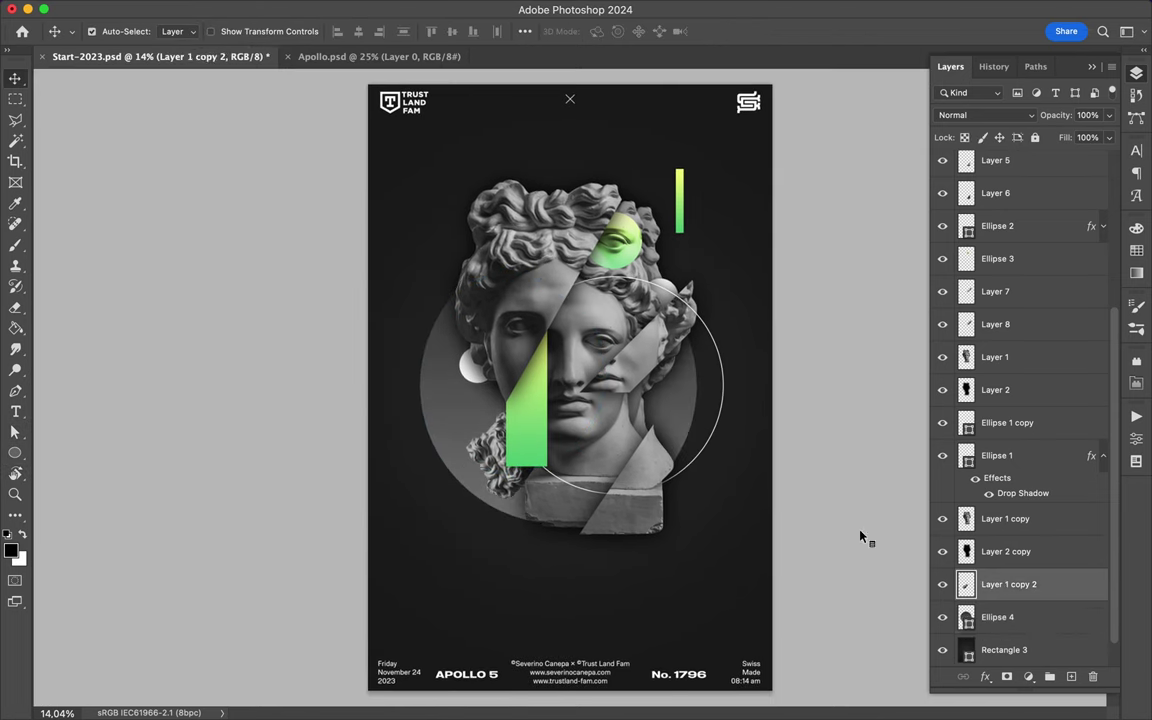
key(super+shift+alt+n)
super+click(966, 617)
key(alt+BackSpace)
key(m)
click(733, 458)
click(398, 9)
click(422, 30)
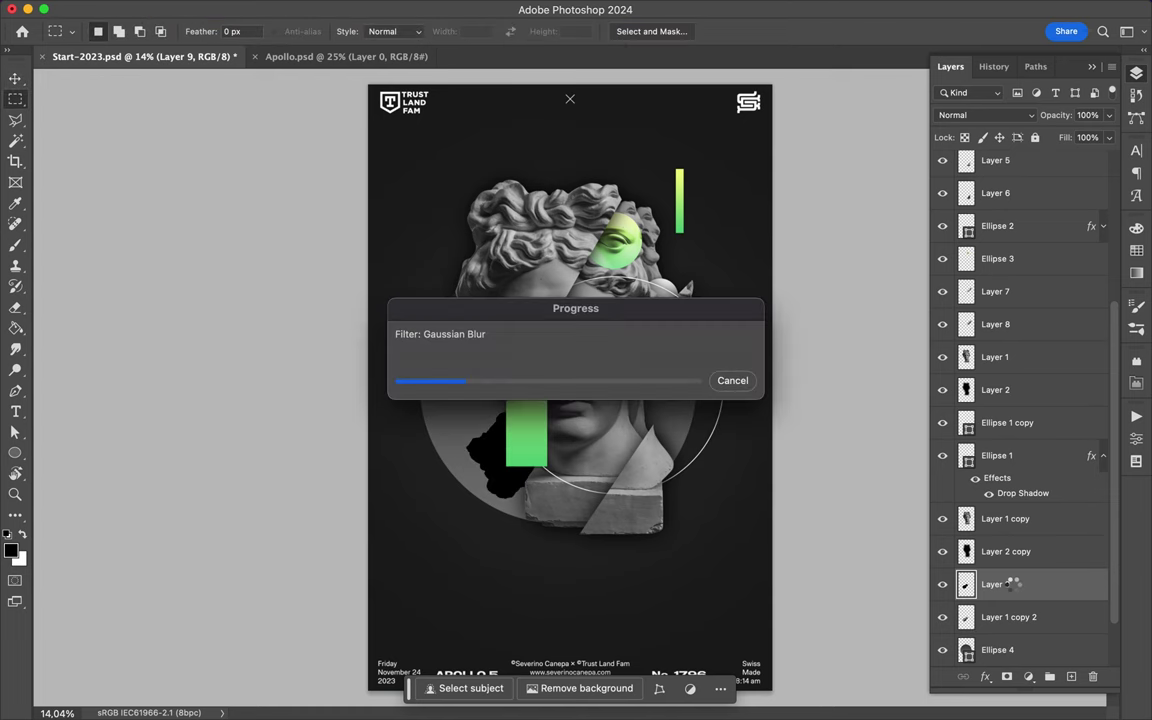
Place the blurred shadow beneath Layer 1 copy 2 and set it to Multiply with 50% fill.
drag(1012, 588, 998, 624)
click(985, 115)
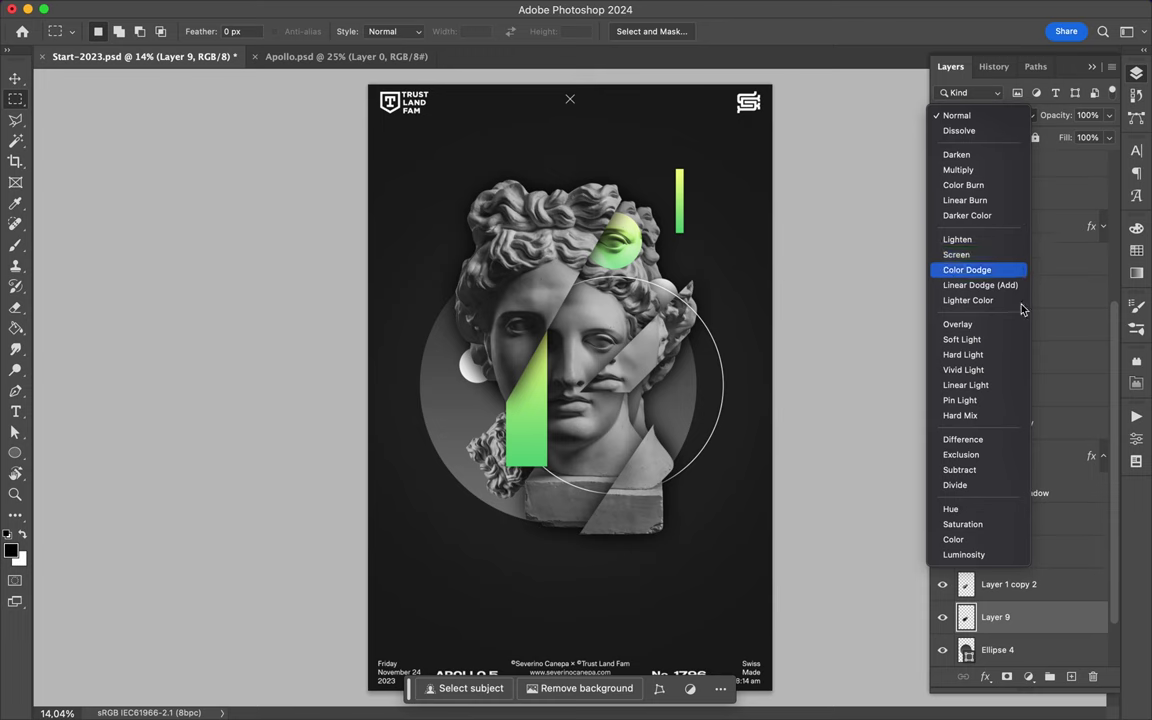
click(992, 171)
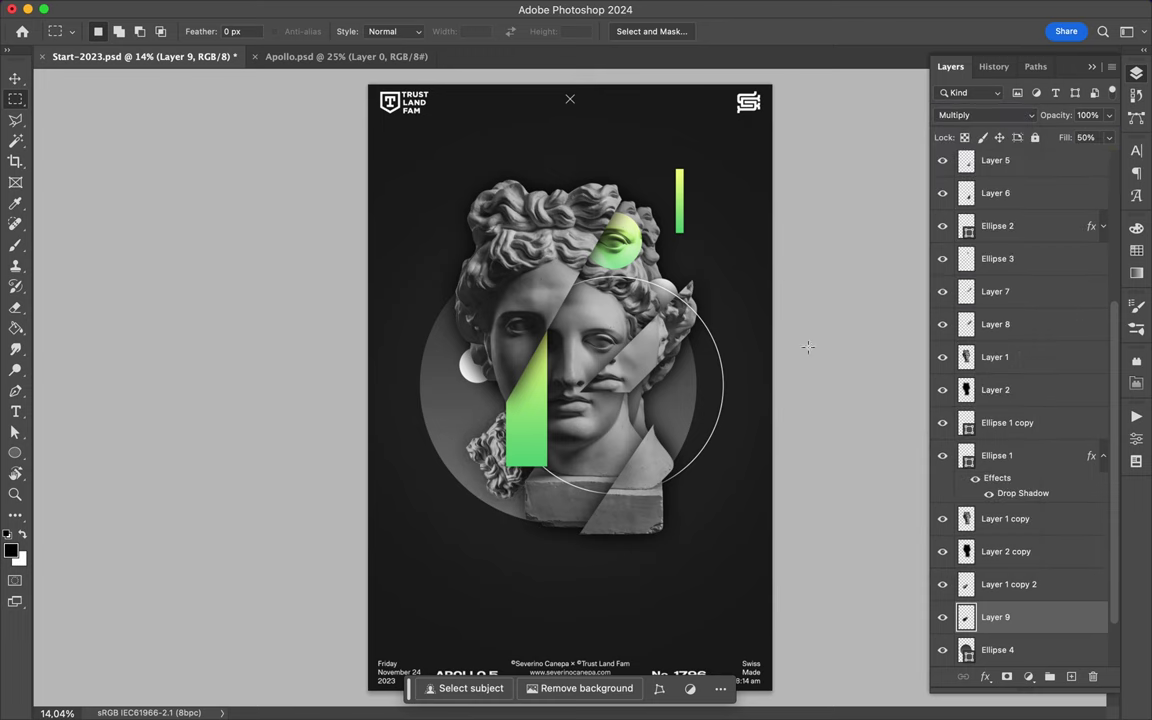
Draw a green gradient circle about 3520 px across above Rectangle 4 and choose a soft round 2120 px brush.
click(15, 80)
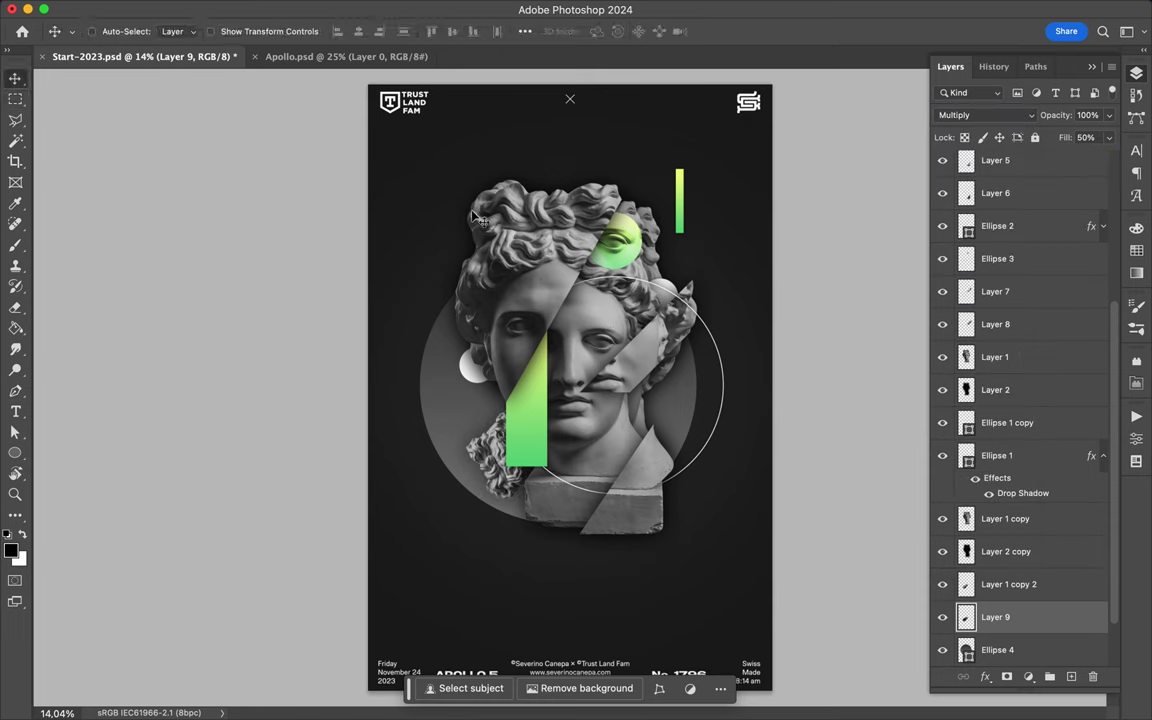
super+click(614, 436)
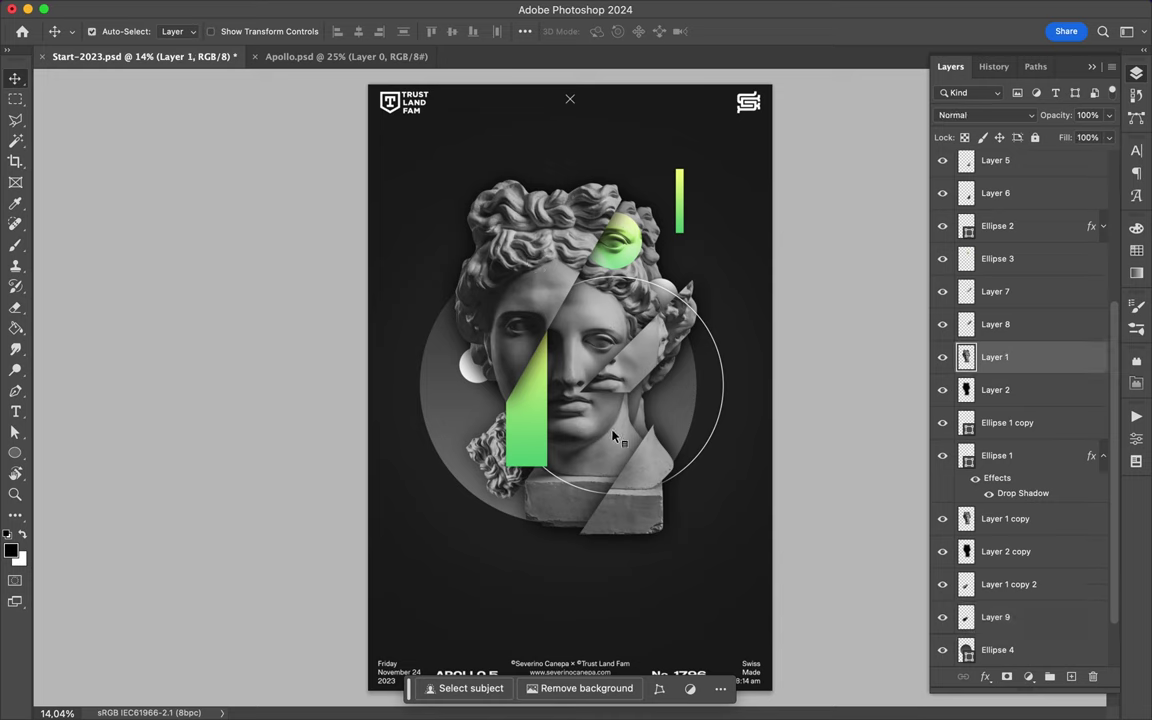
click(544, 424)
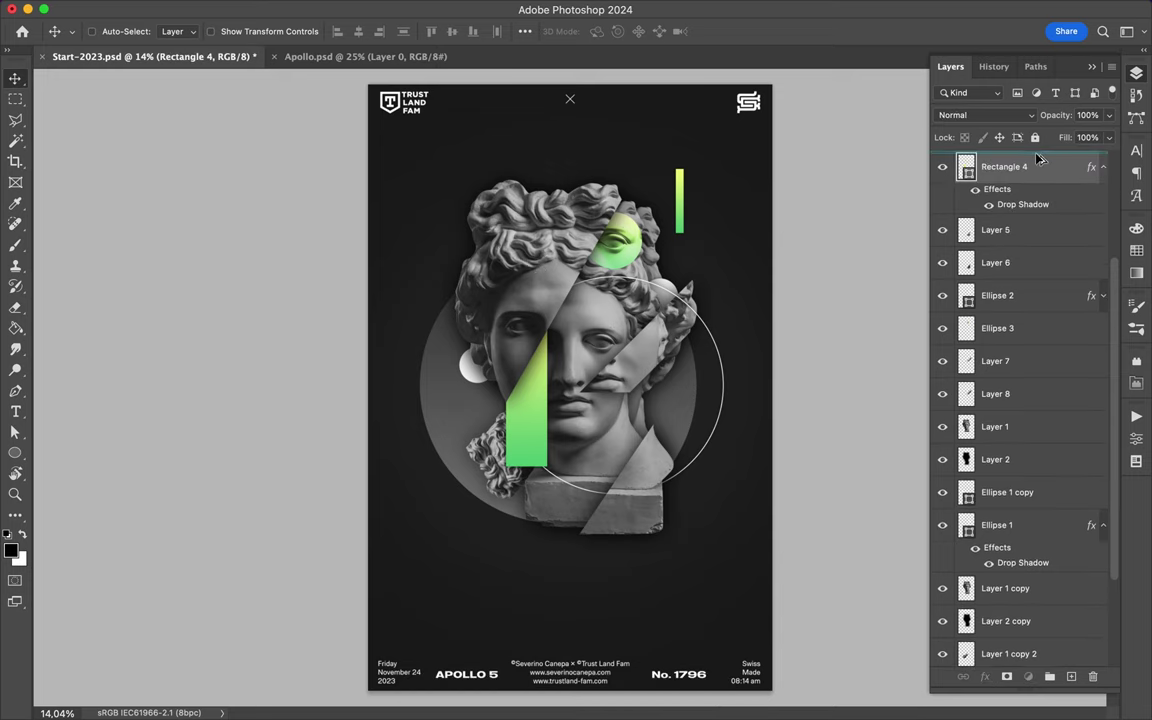
key(u)
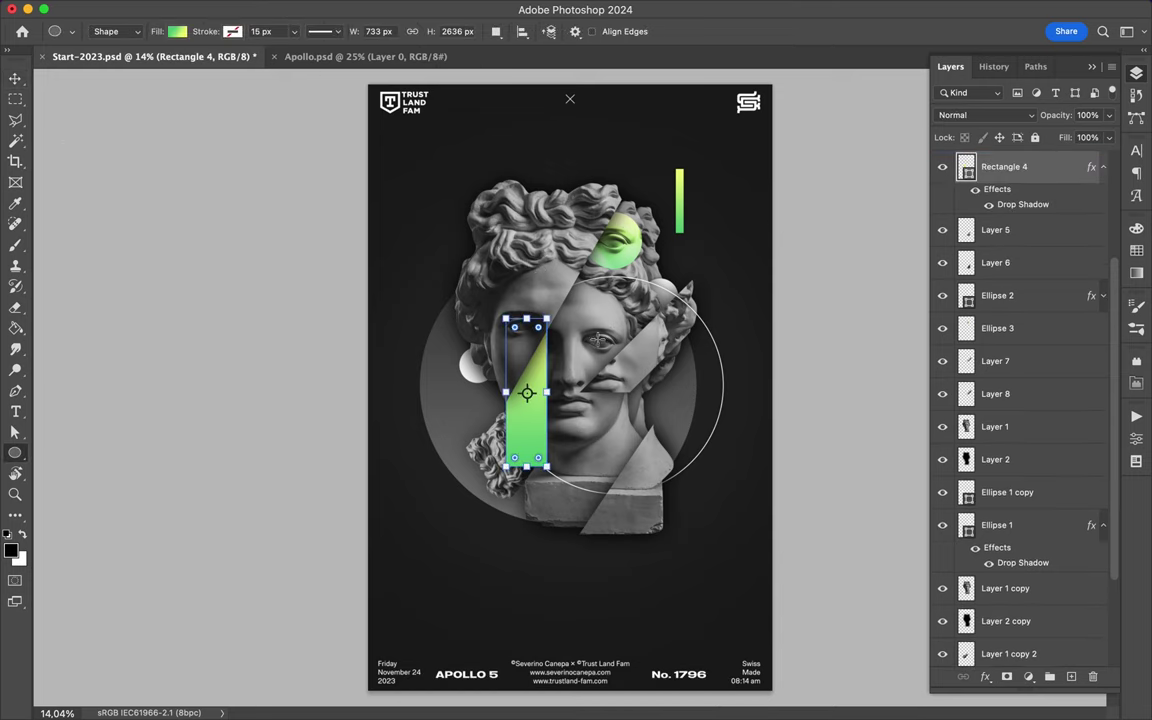
drag(492, 337, 688, 533)
key(b)
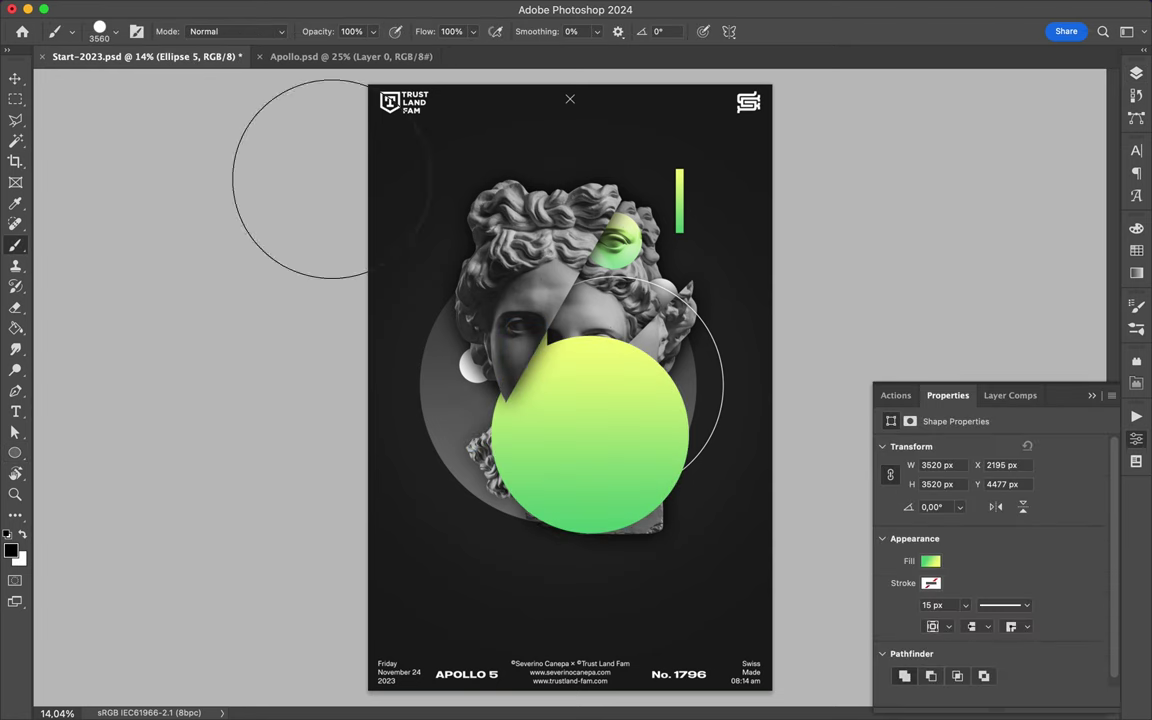
click(115, 31)
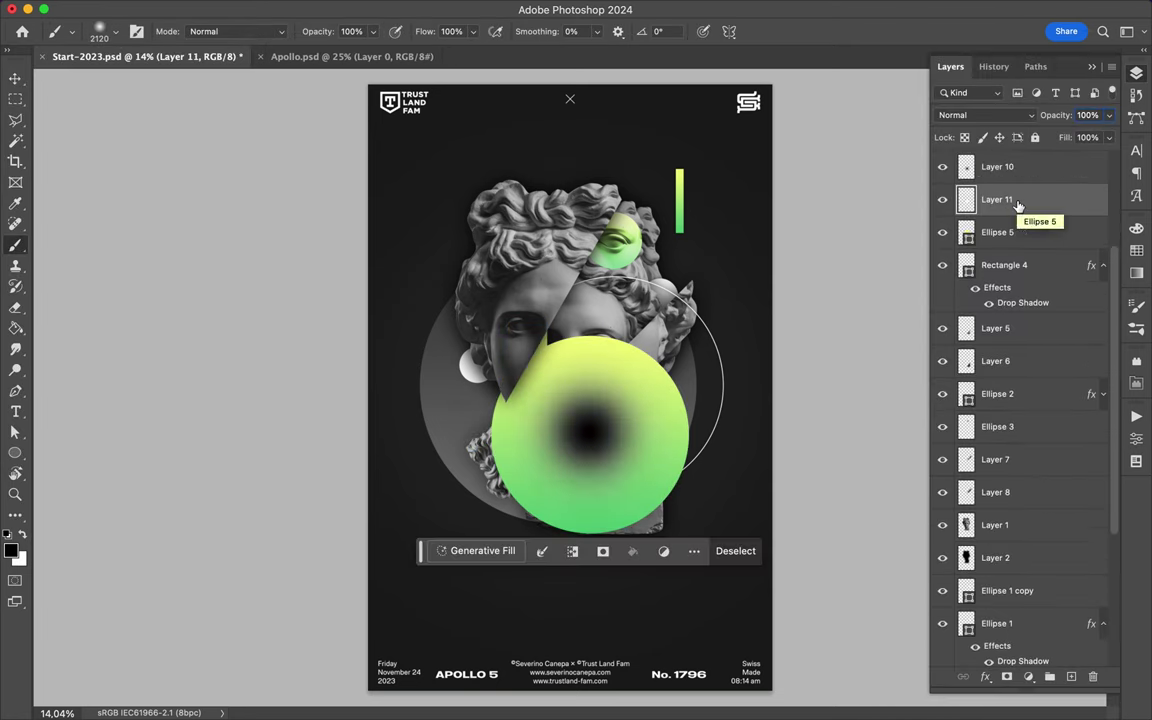
Delete Layer 11 and the black brush spot on Layer 10, and shift the large green circle to the right.
key(v)
drag(532, 398, 680, 475)
key(Delete)
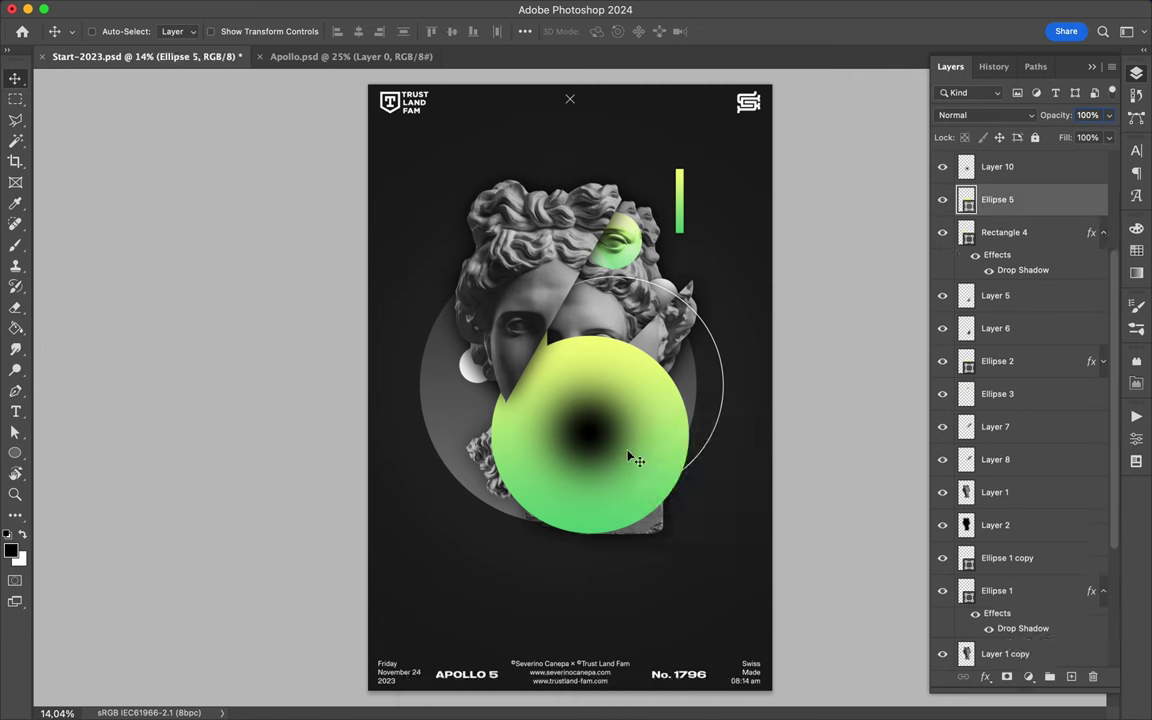
super+click(608, 437)
key(Delete)
drag(608, 437, 638, 437)
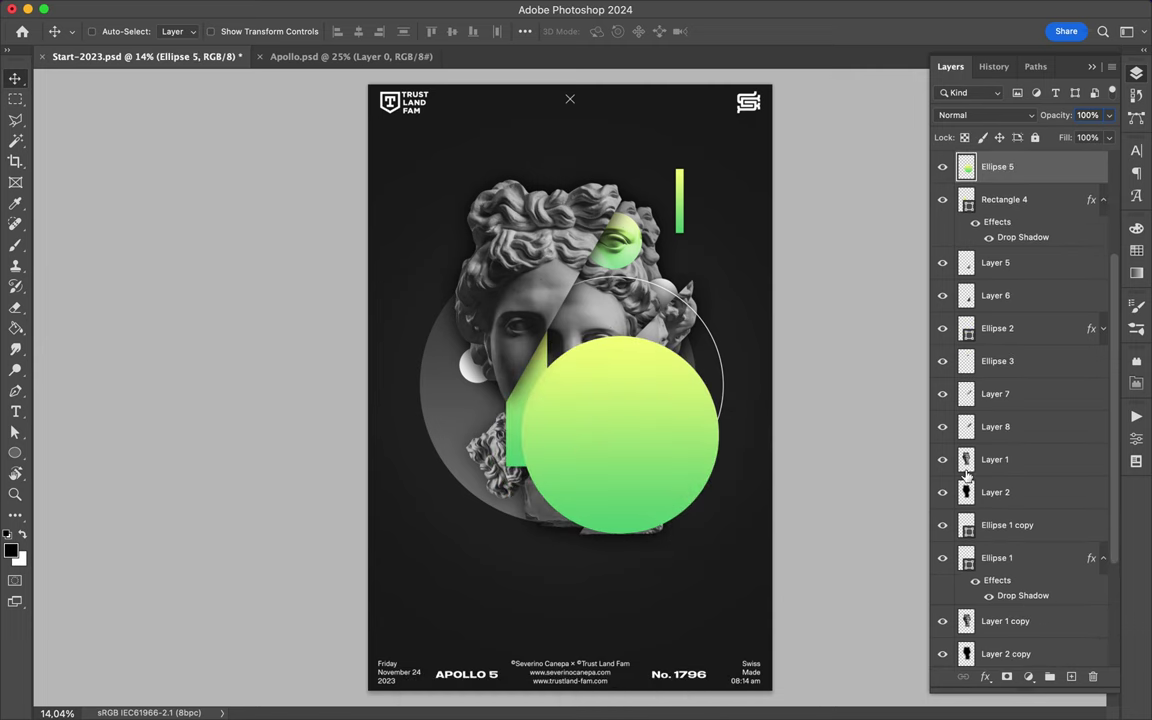
Paint a soft black spot on a new layer at the green circle's centre and copy the circle's pixels within it to another layer.
key(b)
click(1071, 677)
click(619, 435)
super+click(966, 167)
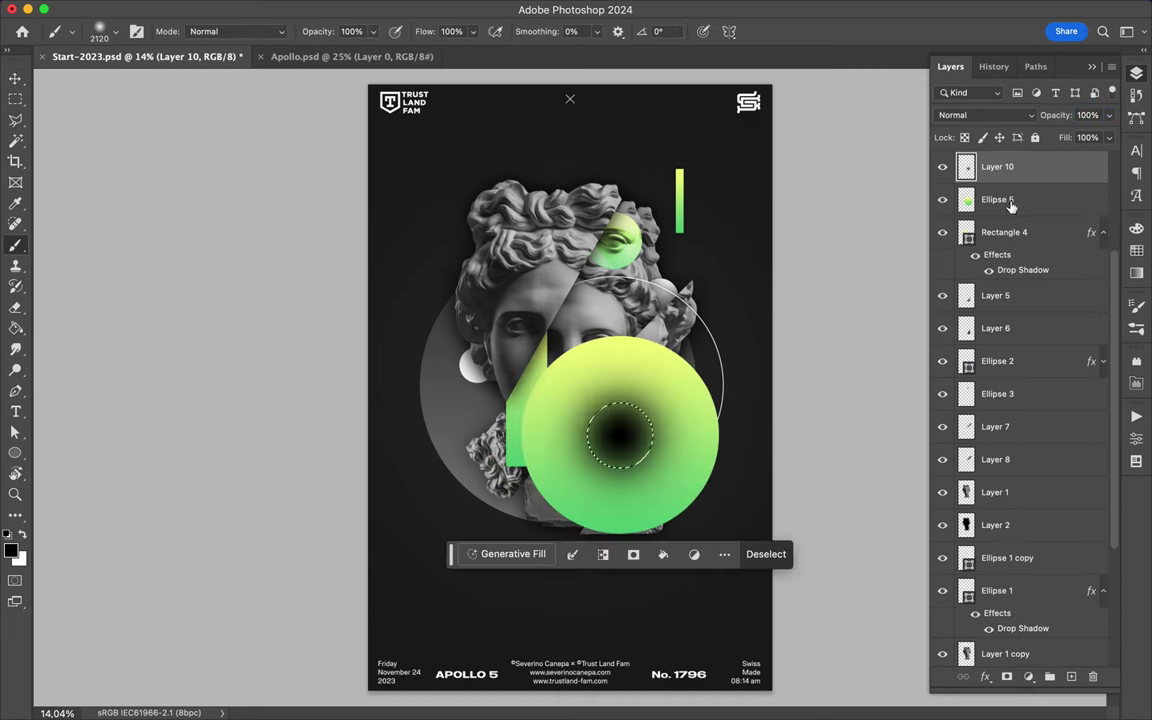
click(1009, 204)
key(super+j)
Move the soft green glow to the upper left of the head and delete the black spot and large green circle.
key(v)
mouse_move(628, 444)
mouse_down()
mouse_move(442, 284)
mouse_move(488, 277)
mouse_move(459, 261)
mouse_up()
super+click(621, 430)
key(Delete)
super+click(622, 428)
key(Delete)
key(super+z)
key(super+z)
Duplicate the green glow, place the copy over the neck below the chin and order it beneath Layer 8.
super+click(437, 259)
drag(590, 425, 625, 450)
scroll(1017, 258, up, 2)
drag(1017, 338, 1017, 628)
drag(653, 481, 617, 470)
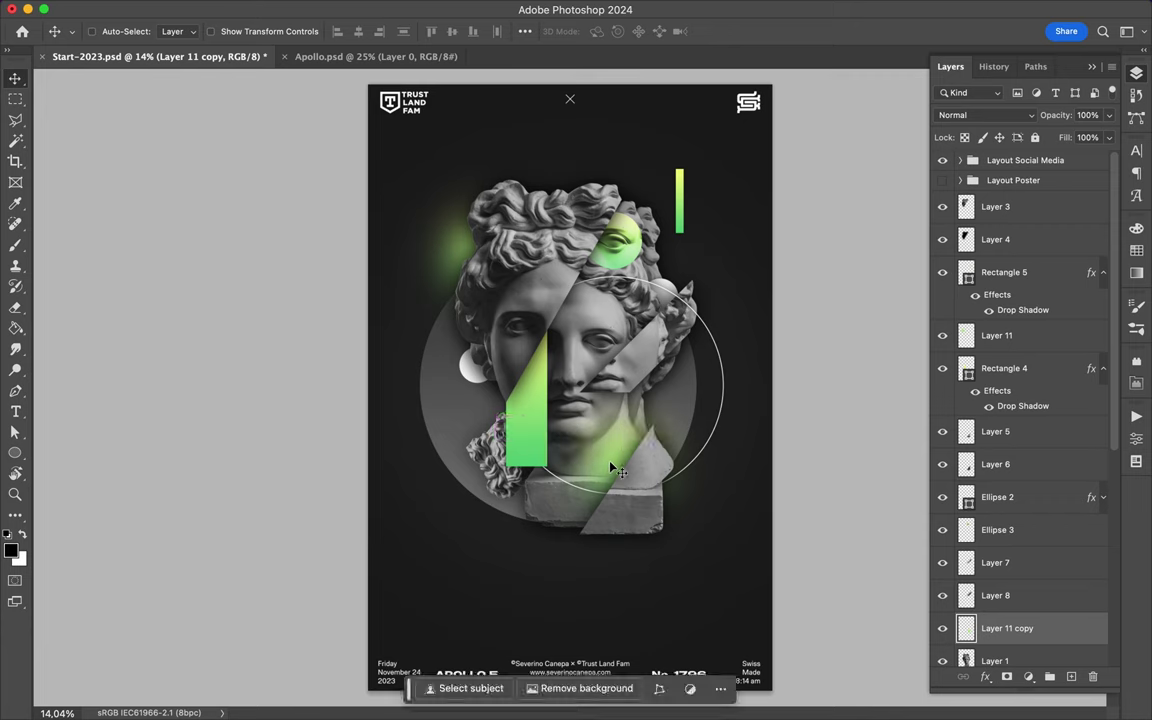
Bring the cheek slice and its shadow, Layers 7 and 8, above Rectangle 5 and shift them upward.
super+click(644, 353)
shift+super+click(618, 347)
drag(1002, 562, 1002, 248)
drag(639, 364, 644, 345)
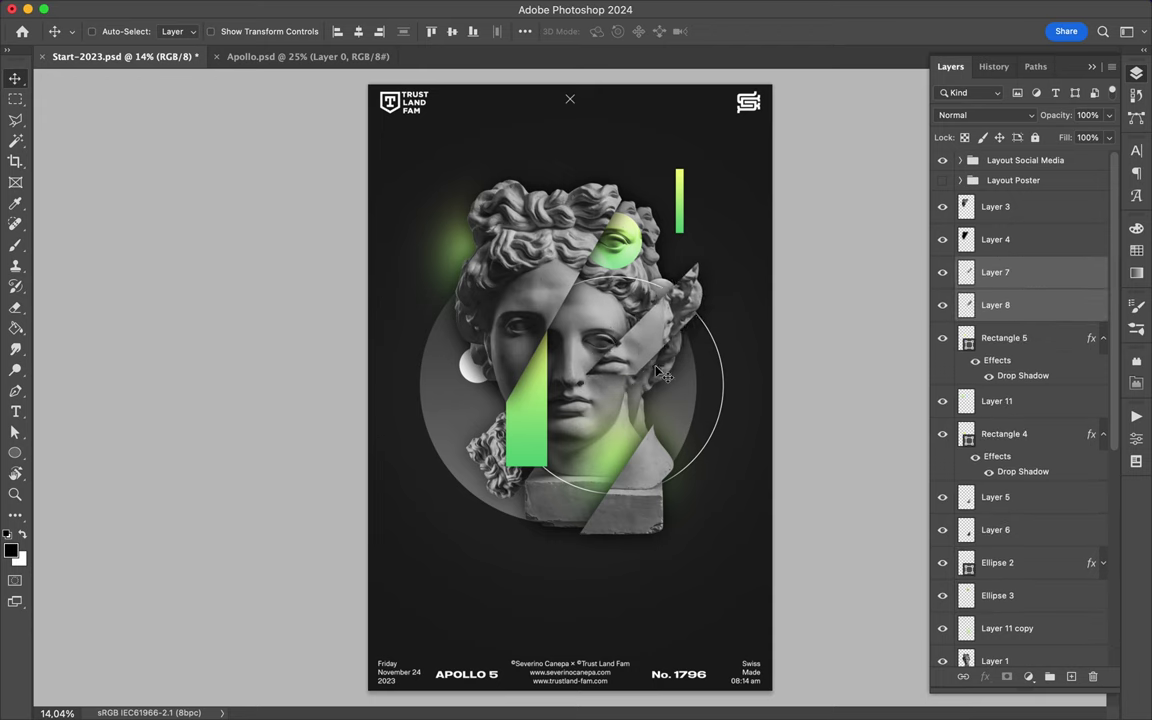
Duplicate the grey gradient circle, shrink the copy and place it over the right half of the face beneath Layer 6.
super+click(463, 410)
drag(463, 411, 540, 386)
key(super+t)
drag(636, 480, 645, 329)
key(Return)
drag(1010, 650, 1020, 243)
drag(639, 249, 622, 311)
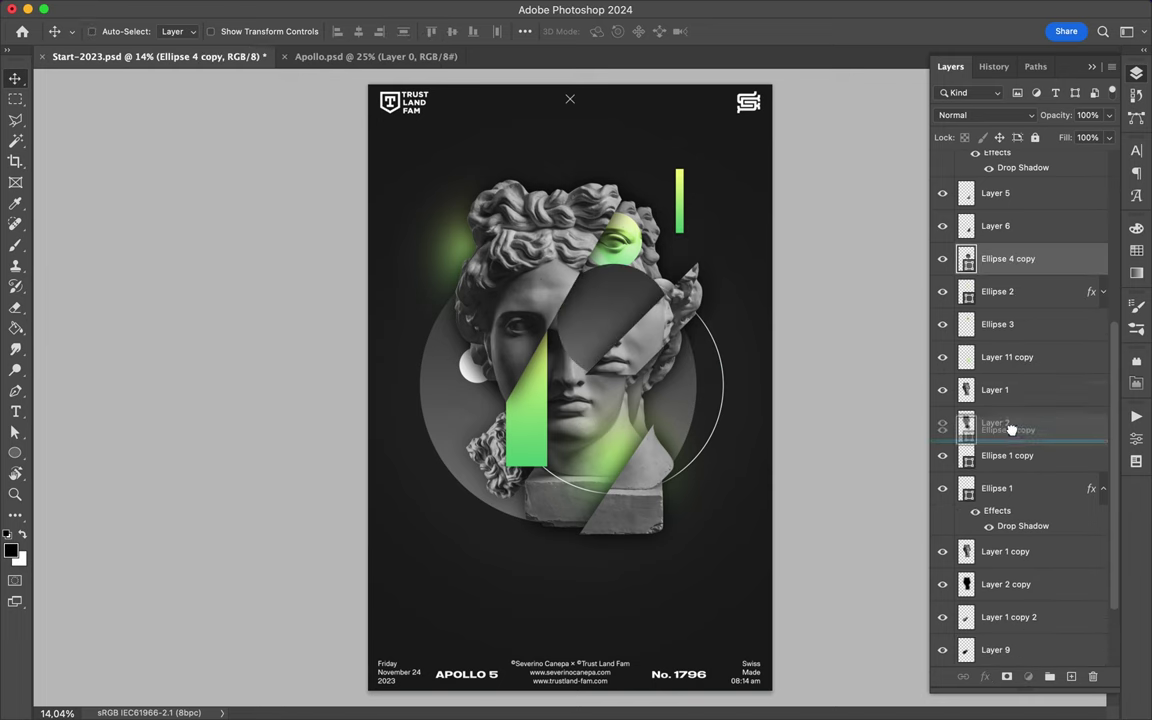
Try the grey circle copy at a smaller size behind the green eye circle, beneath Layer 11 copy, and delete it.
drag(1011, 428, 1005, 373)
key(ctrl+t)
drag(668, 377, 633, 342)
drag(627, 284, 615, 292)
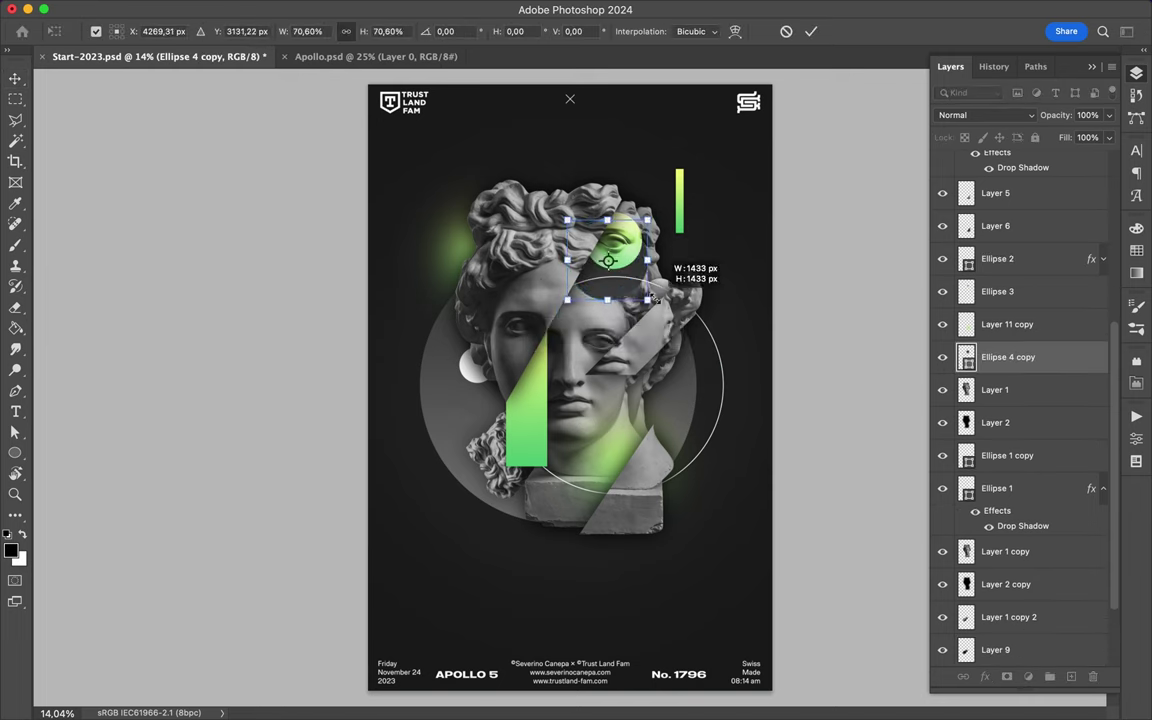
key(Return)
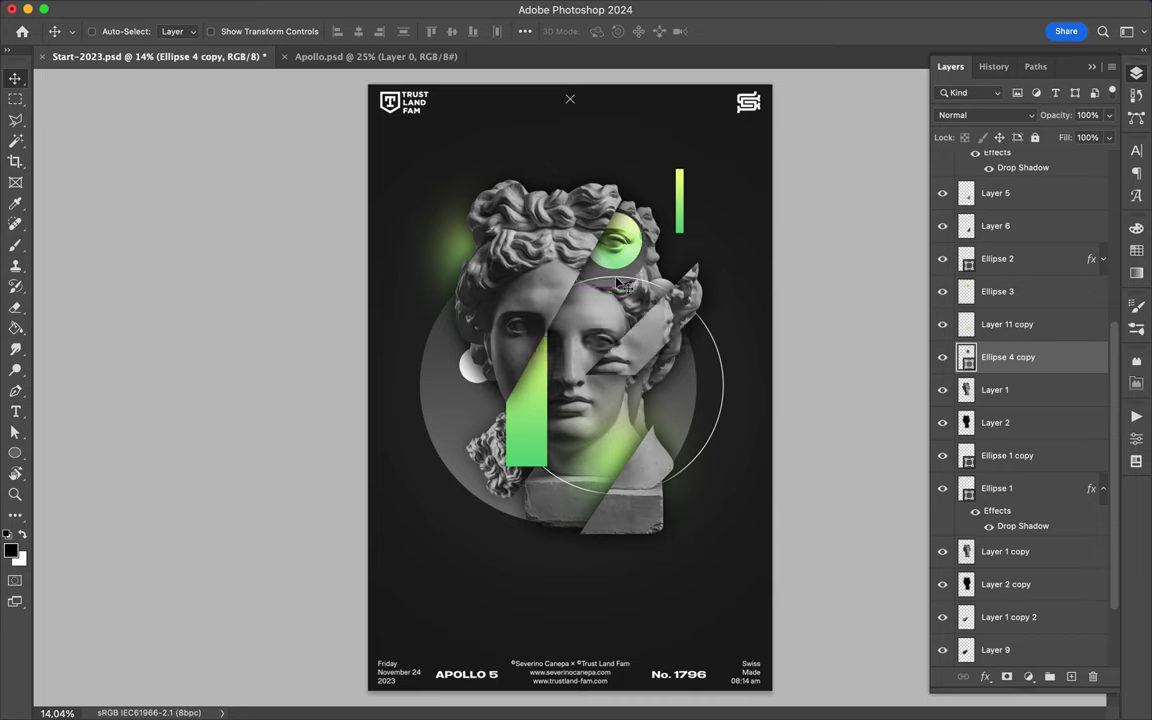
key(ctrl+t)
drag(619, 284, 631, 285)
key(Return)
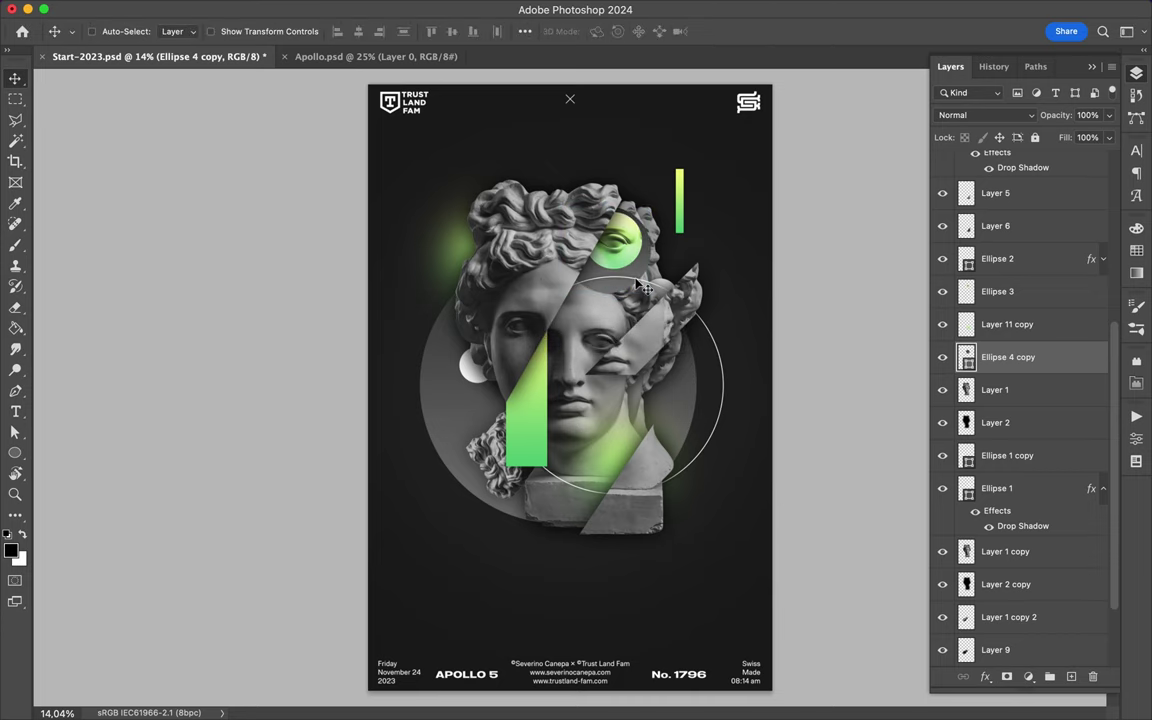
key(Delete)
Add the letter A as text, move it onto the middle of the face and colour it white.
key(t)
click(548, 532)
text(A)
key(ctrl+Return)
key(v)
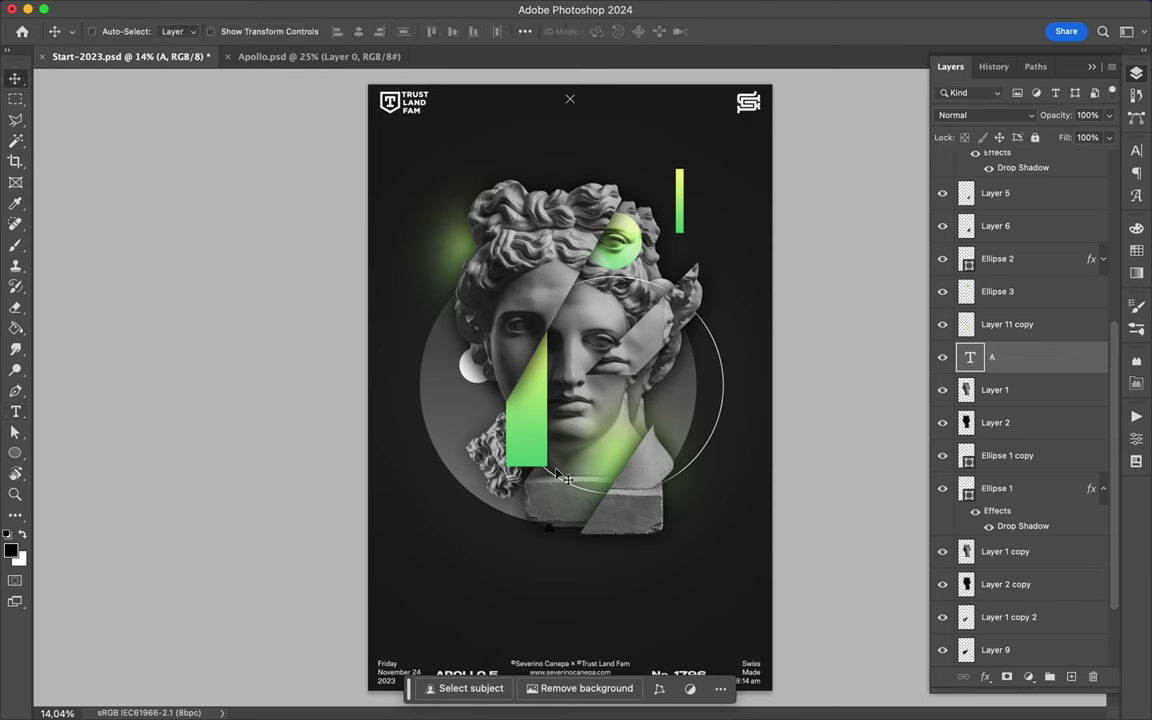
drag(548, 530, 581, 383)
click(1138, 251)
click(975, 269)
click(1137, 73)
Set the letter A to Antarctican Headline Ultrablack and scale it up to about 456 pt.
click(1137, 150)
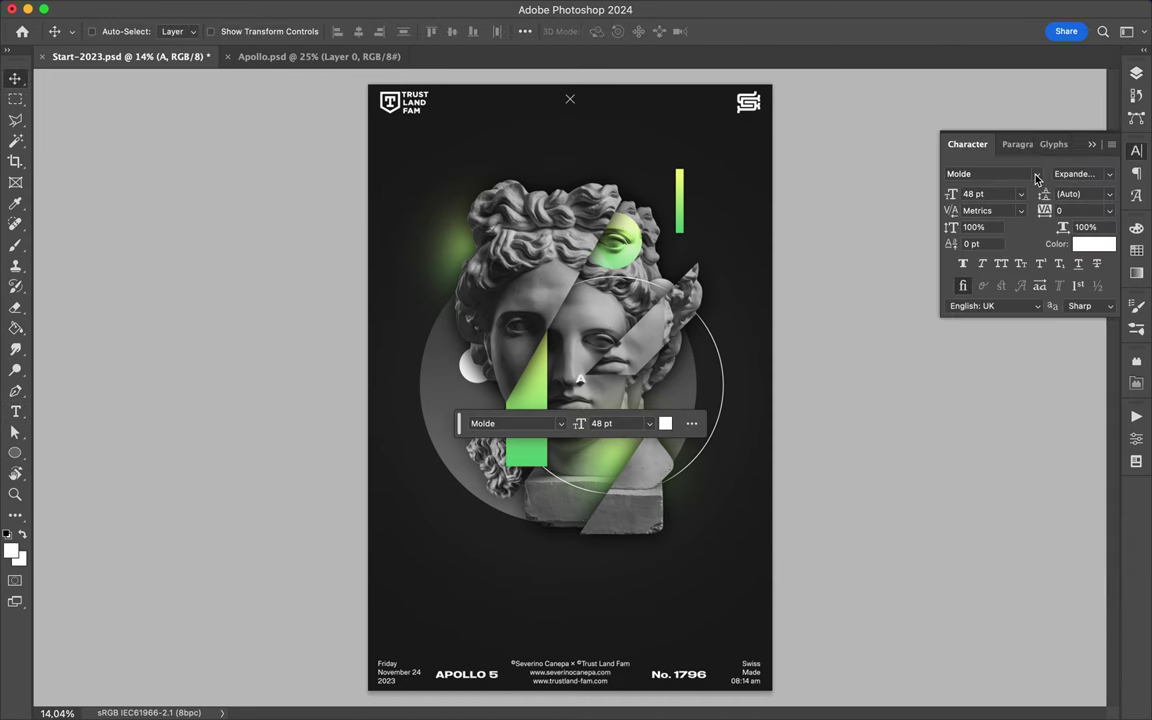
click(1037, 176)
click(1037, 176)
click(1038, 176)
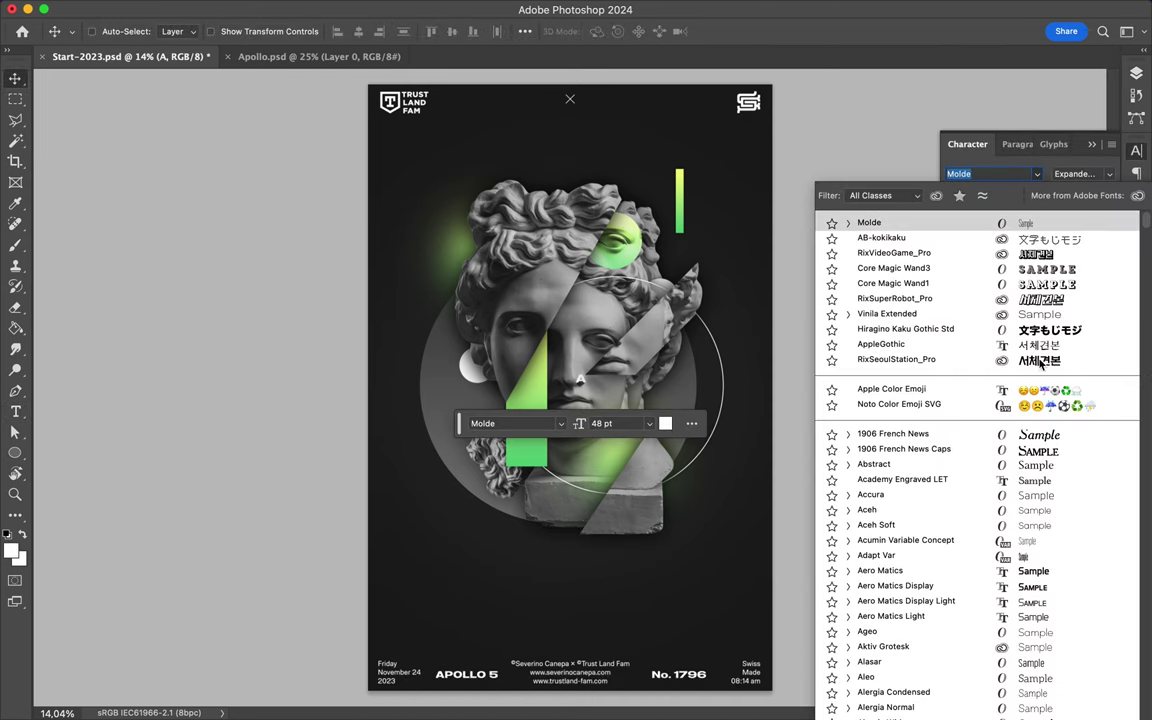
scroll(1042, 400, down, 5)
click(1043, 648)
key(super+t)
drag(585, 373, 657, 282)
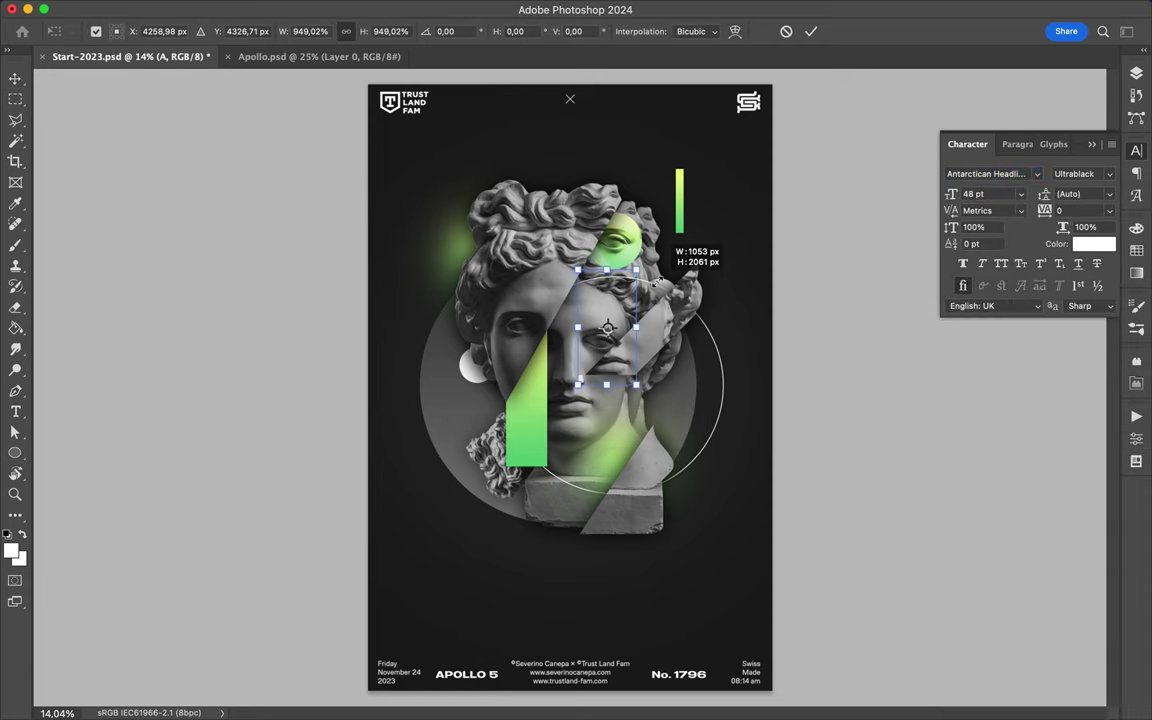
key(Return)
Browse the installed fonts and set the letter A to Bw Aleta No 10.
click(1037, 174)
scroll(1088, 594, down, 10)
scroll(1088, 595, down, 10)
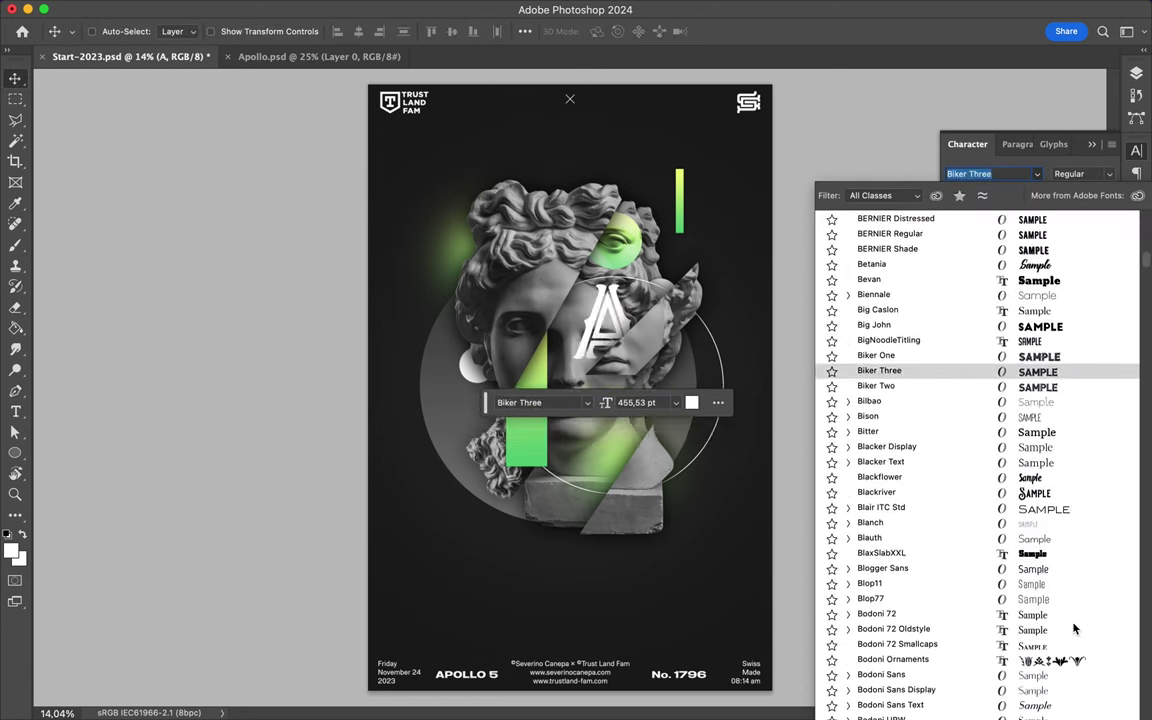
scroll(1075, 628, down, 10)
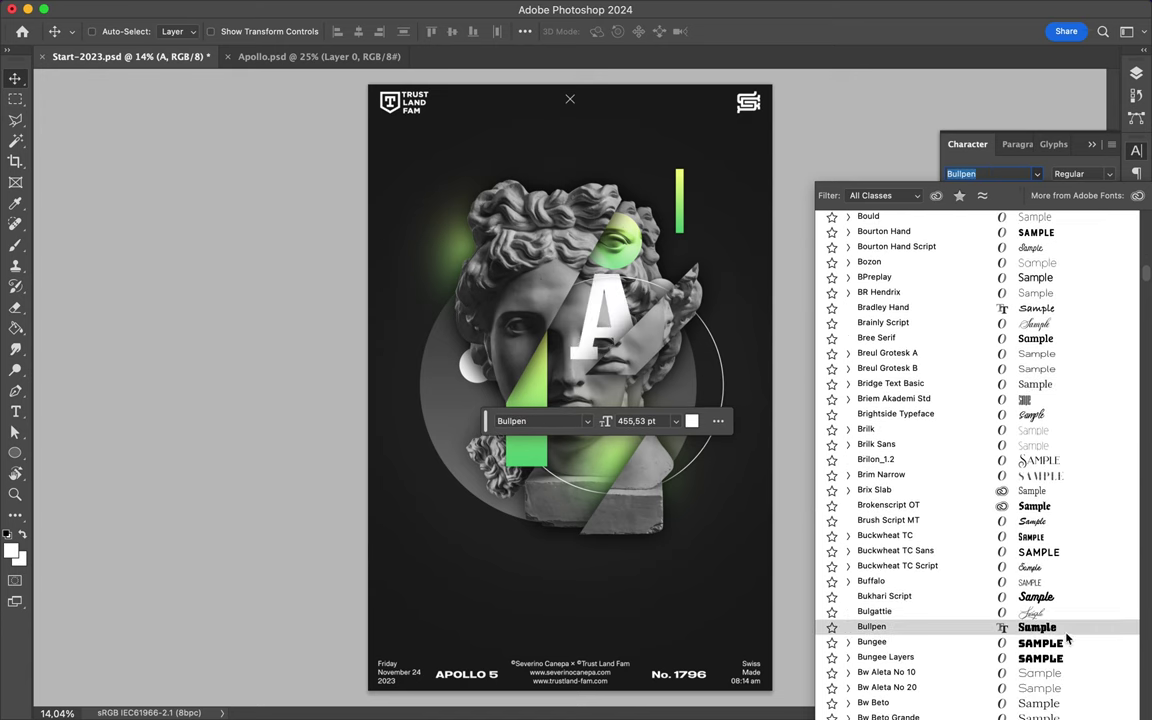
scroll(1060, 680, down, 6)
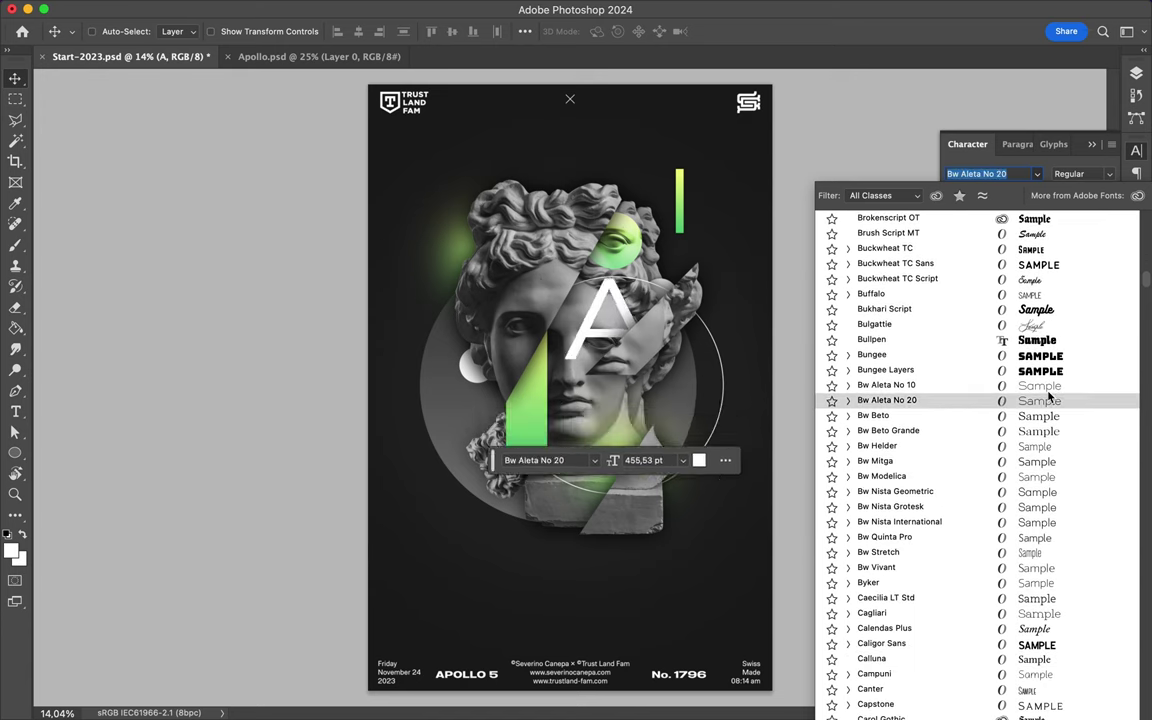
click(1045, 385)
Apply the layer style to the letter A, place its layer above Layer 5 and shift the letter upward.
click(1136, 73)
right_click(1063, 356)
scroll(995, 502, down, 10)
click(993, 575)
drag(1001, 198, 1000, 185)
drag(614, 287, 611, 285)
click(1103, 270)
click(1103, 208)
Stamp white texture specks beside the green rectangle on a new layer, using the textured brush 7 at 1941 px.
click(1071, 677)
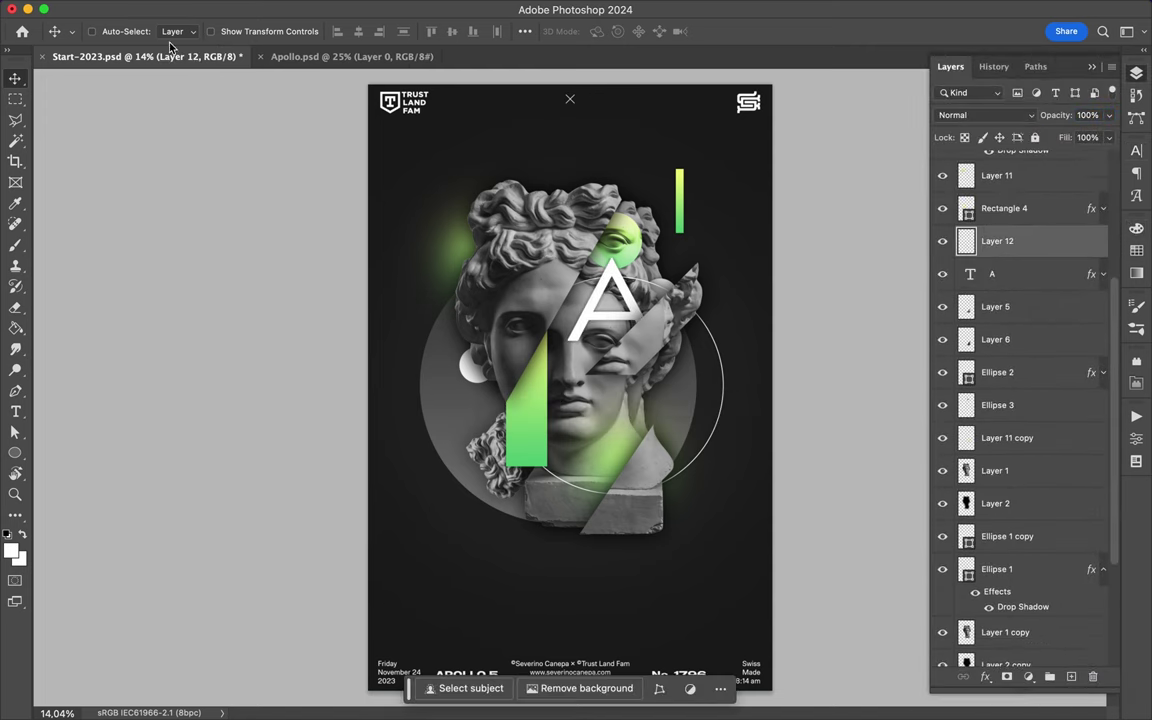
key(b)
click(115, 31)
scroll(116, 350, down, 8)
click(31, 412)
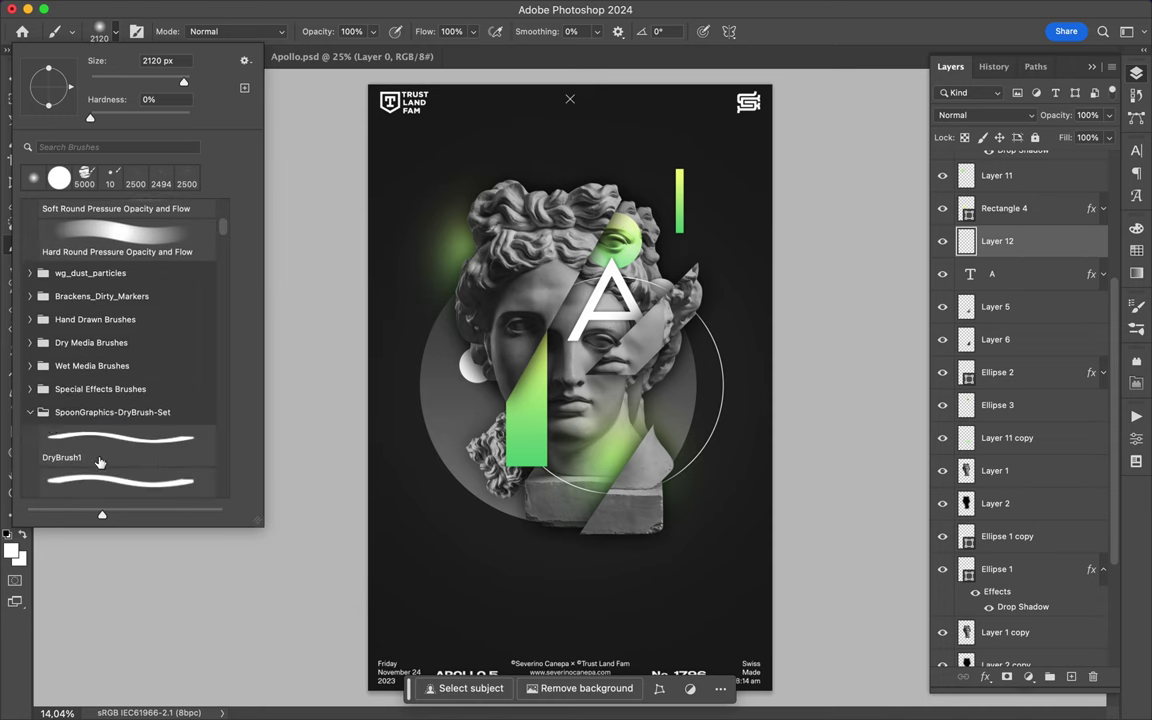
click(31, 412)
scroll(120, 418, down, 5)
click(31, 414)
scroll(82, 487, down, 4)
click(110, 476)
scroll(113, 352, down, 5)
click(112, 383)
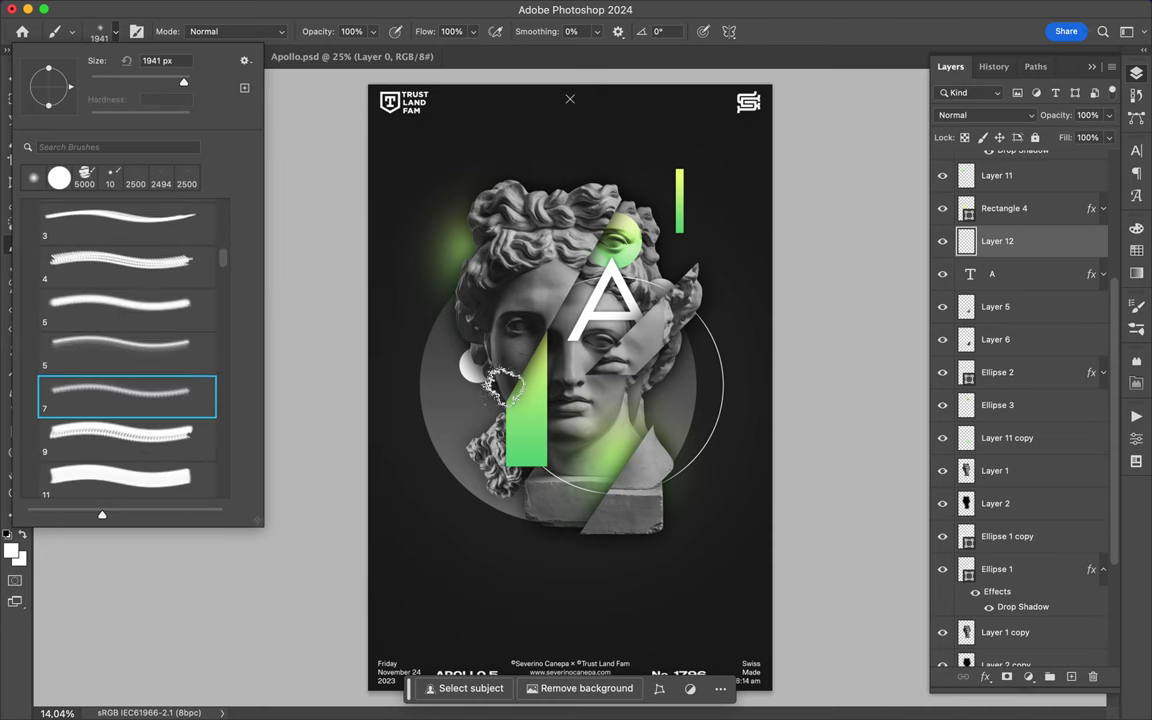
click(501, 375)
Bring the specks on Layer 12 above Layer 7 and position them just below the small white circle.
key(v)
drag(527, 389, 516, 386)
drag(1054, 236, 994, 205)
drag(992, 292, 992, 290)
drag(468, 356, 490, 395)
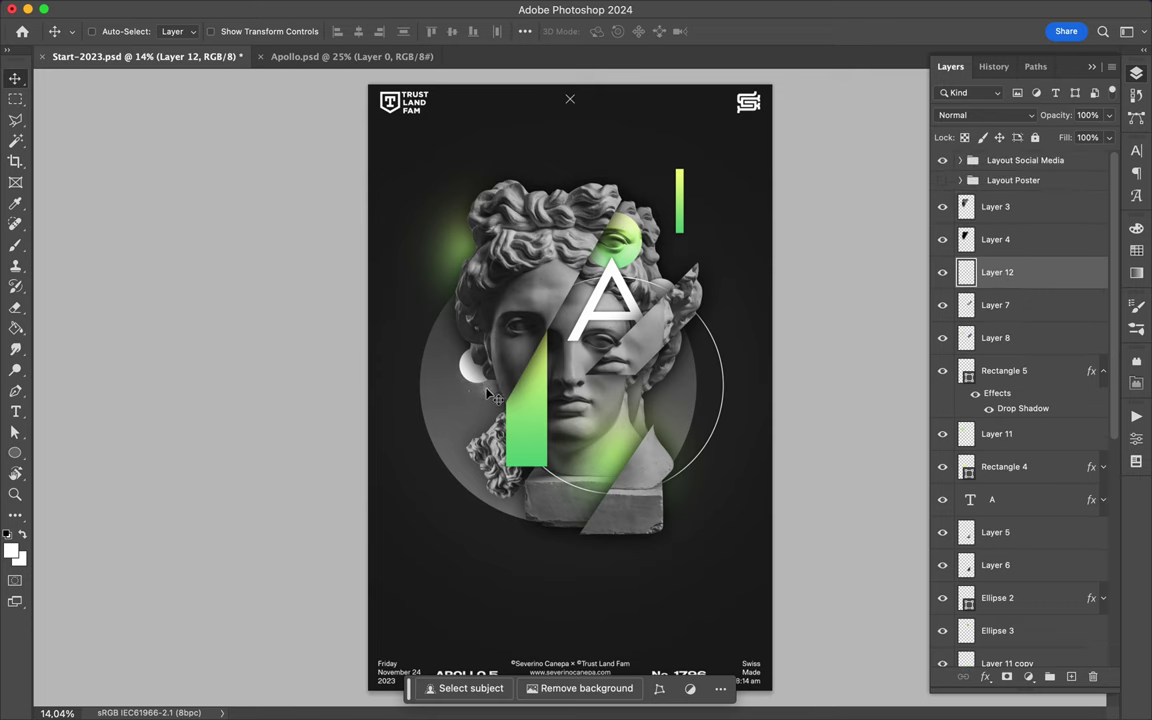
Scale the large grey gradient circle down to about 3246 px and shift it towards the head's left side.
super+click(438, 447)
key(super+t)
drag(697, 525, 653, 478)
drag(536, 247, 516, 315)
Draw a circle about 1746 px across over the hair above the left forehead and bring it above Layer 3.
key(u)
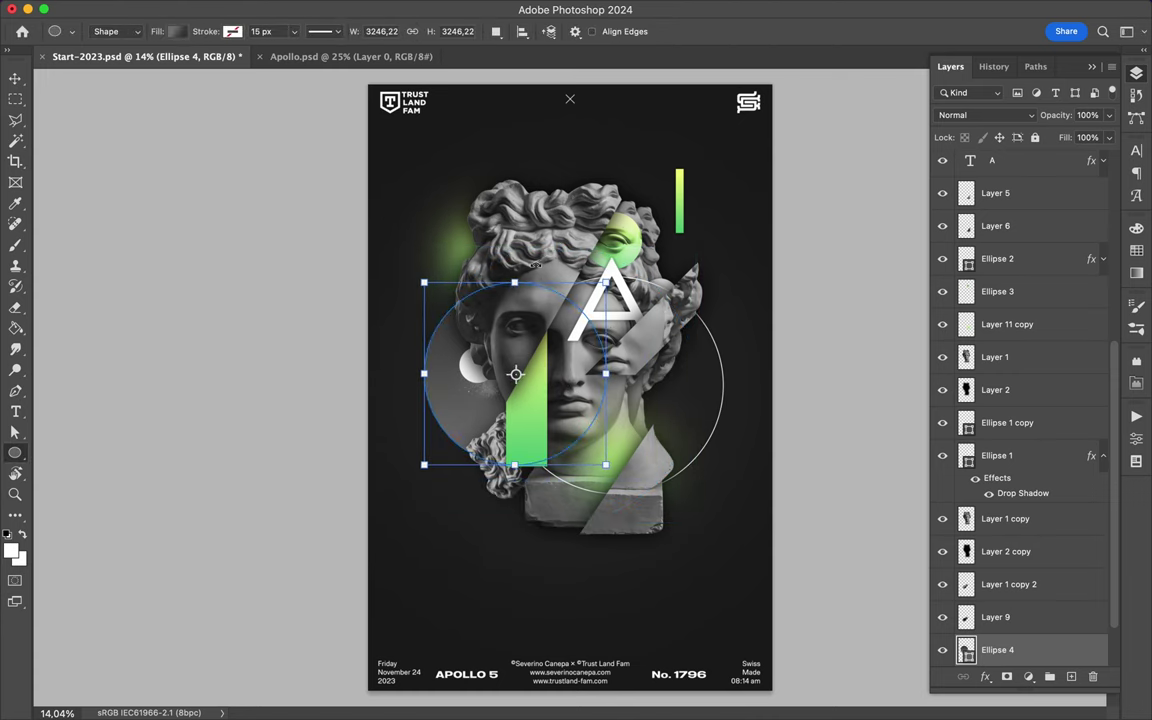
drag(549, 263, 582, 297)
key(v)
click(1136, 73)
mouse_move(995, 650)
mouse_down()
mouse_move(982, 393)
mouse_move(1022, 176)
mouse_move(1000, 196)
mouse_up()
Give the new circle no fill and a white stroke of 45 px.
key(a)
click(238, 31)
click(181, 117)
click(181, 117)
click(323, 32)
key(shift+Up)
key(shift+Up)
key(shift+Up)
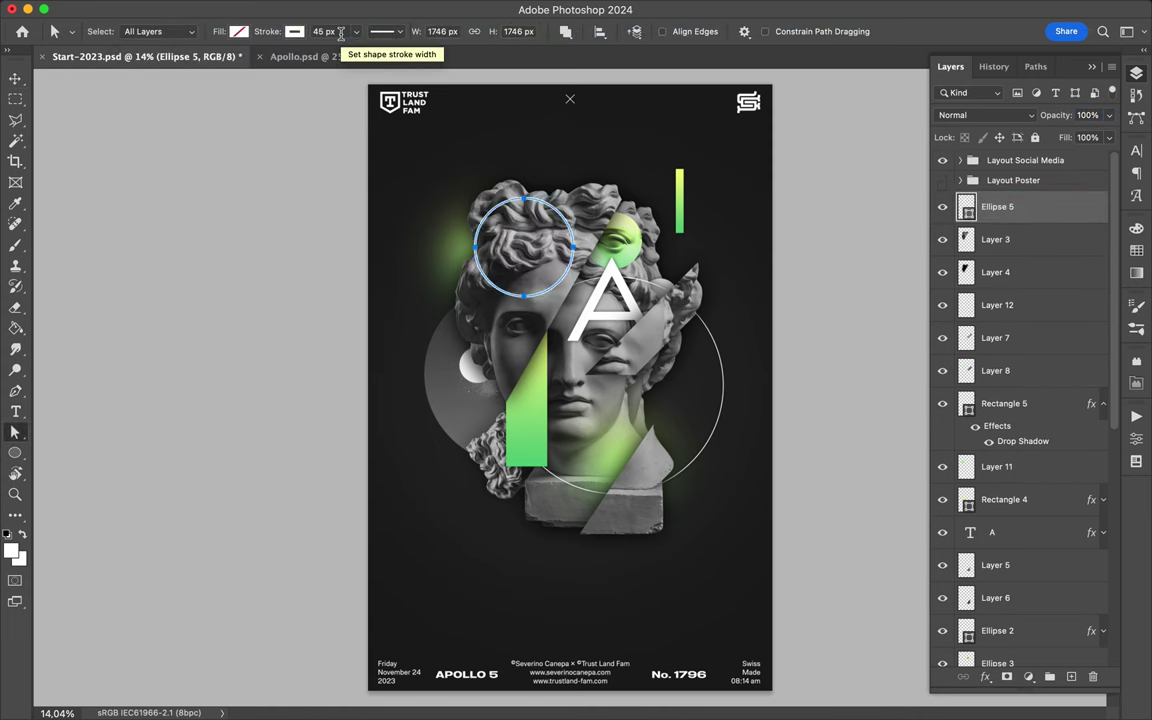
Scale the white ring down, place it over the hair's left edge, and give it the drop shadow layer style.
key(super+t)
mouse_move(475, 198)
mouse_down()
mouse_move(538, 240)
mouse_move(522, 258)
mouse_move(491, 250)
mouse_move(682, 415)
mouse_move(674, 386)
mouse_up()
key(Return)
key(v)
right_click(1043, 207)
click(1010, 561)
Make a smaller copy of the ring beside the neck on the right and place its layer directly below Layer 2 copy.
key(super+t)
key(Return)
key(a)
key(v)
drag(1054, 213, 1066, 482)
drag(1031, 430, 1017, 507)
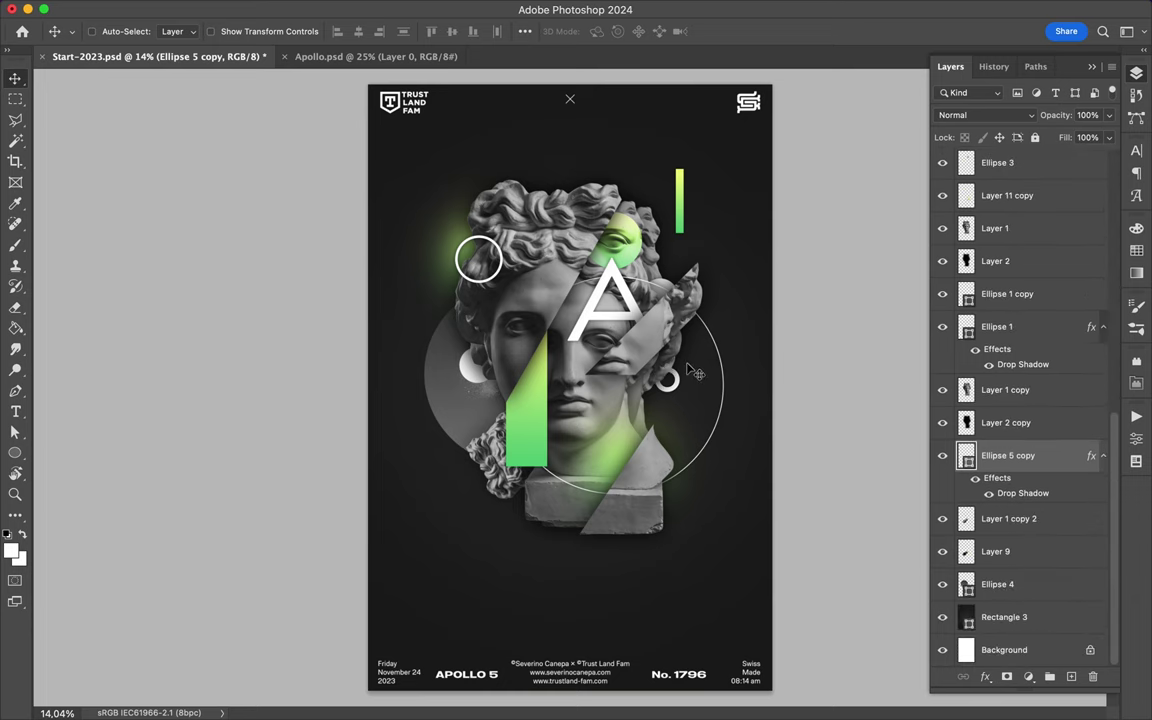
Shift the slim green gradient bar slightly towards the head and place a copy of it below the bust's left side.
mouse_move(680, 206)
mouse_down()
mouse_move(671, 222)
mouse_move(671, 212)
mouse_up()
drag(671, 212, 506, 556)
Draw a triangle about 4837 × 6893 px around the bust with the Pen tool and place its layer directly below Layer 2.
key(p)
click(604, 160)
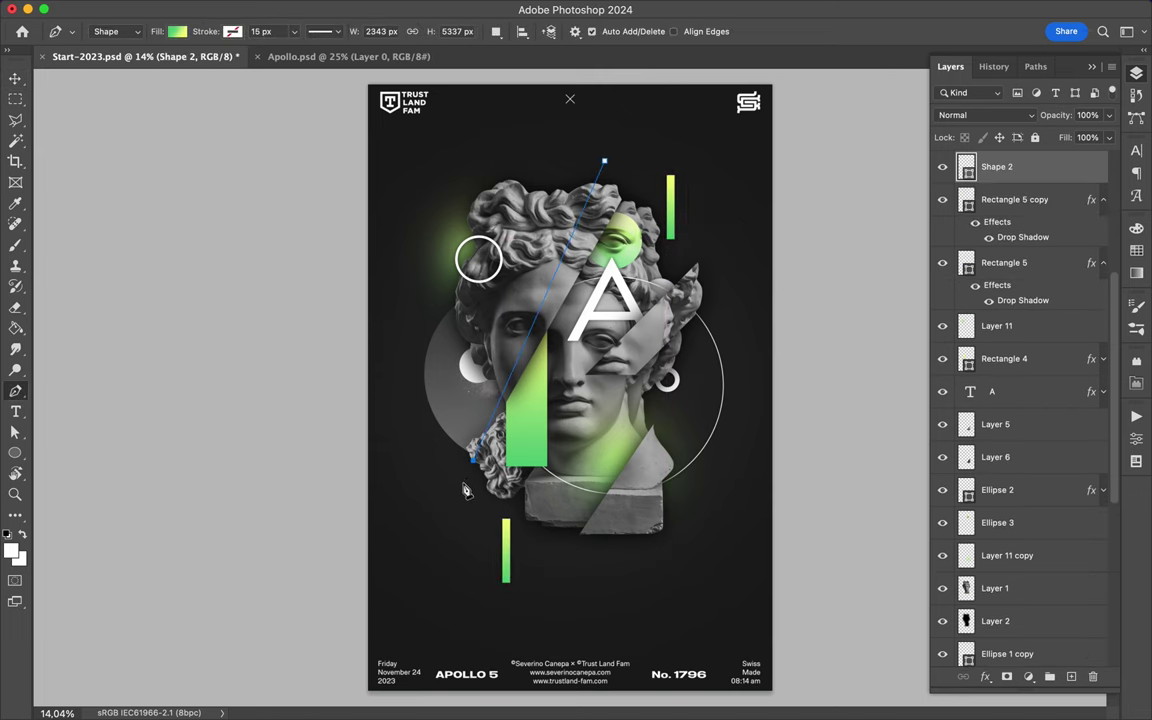
click(458, 490)
click(729, 547)
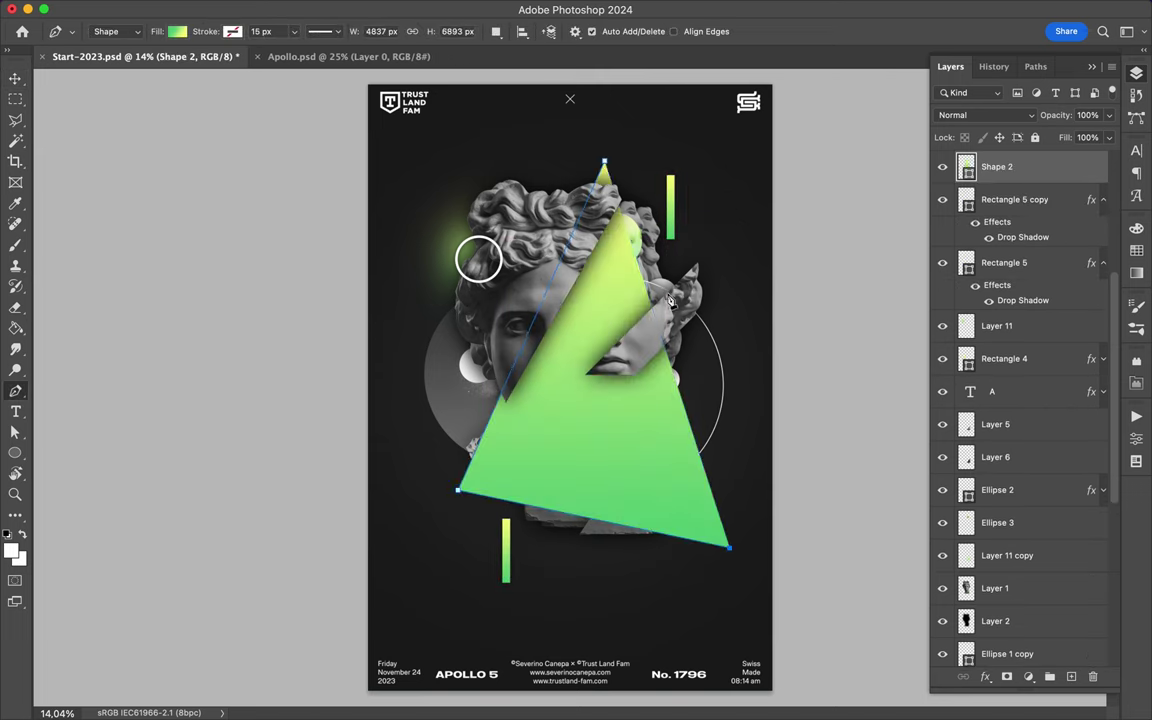
click(604, 161)
key(v)
drag(1000, 167, 1020, 637)
scroll(1028, 514, down, 5)
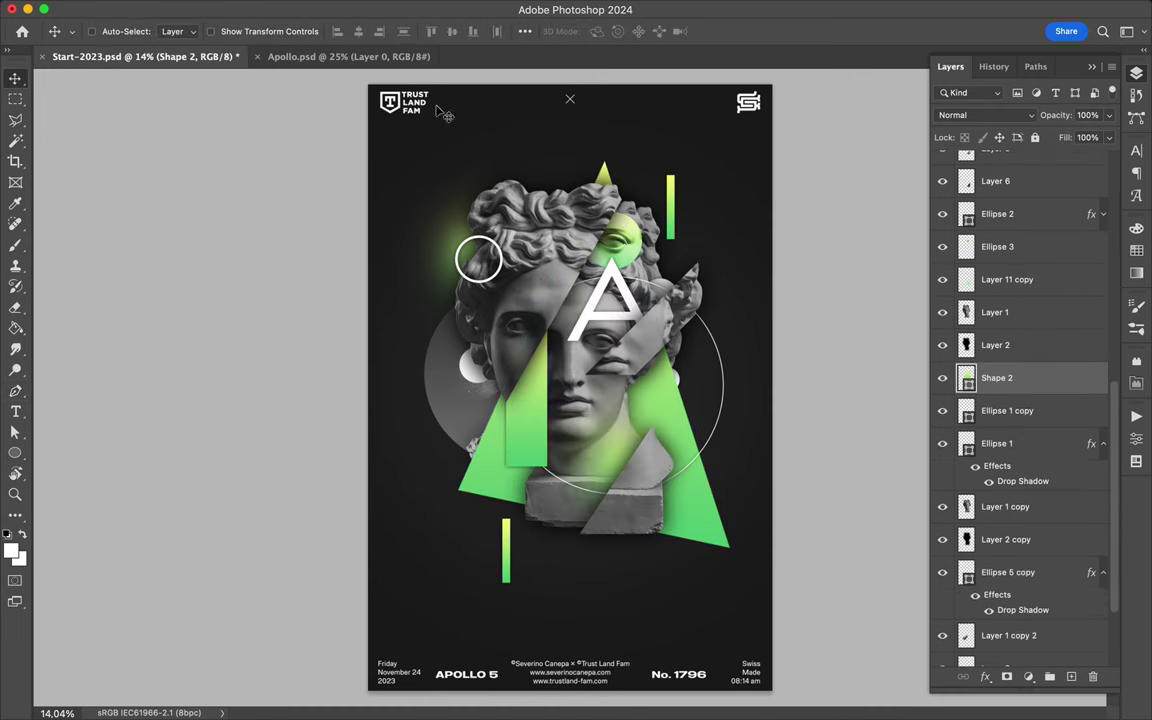
Give the triangle no fill and a white stroke of 5 px.
key(a)
click(239, 31)
click(145, 63)
click(294, 31)
click(194, 118)
click(322, 31)
text(5)
key(Return)
click(776, 320)
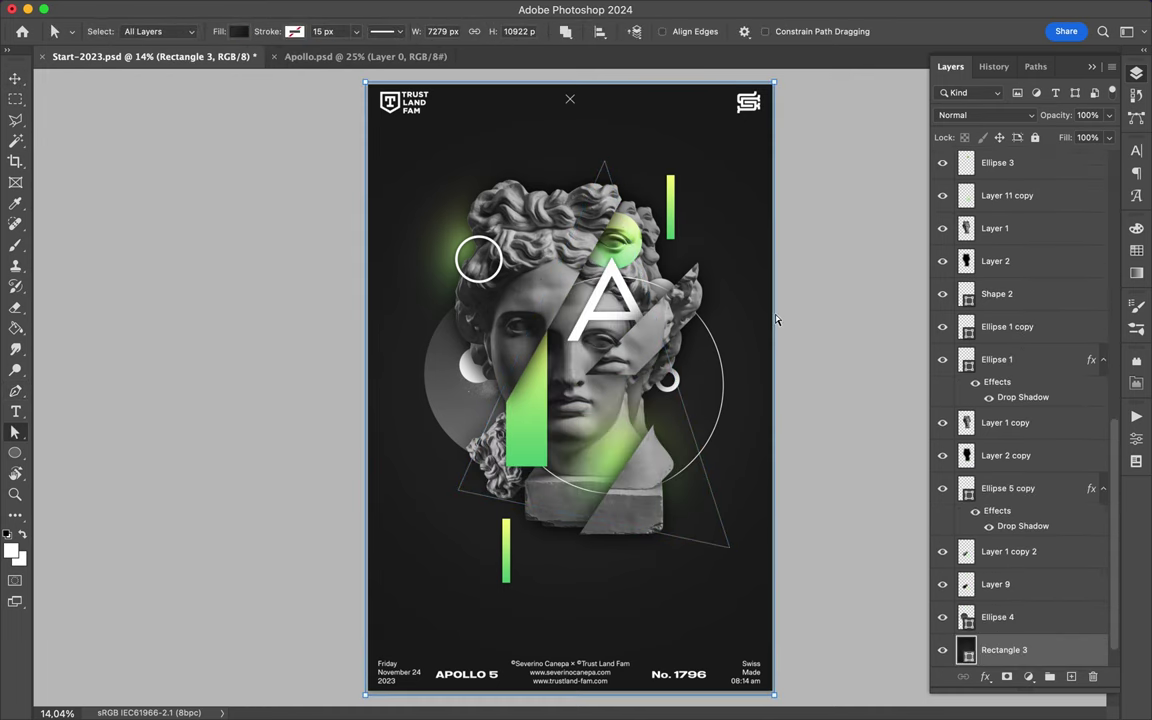
Draw a second triangle about 4632 × 4981 px behind the head, just above the Rectangle 3 background layer.
key(p)
click(668, 420)
click(409, 387)
click(668, 420)
key(v)
key(a)
click(865, 403)
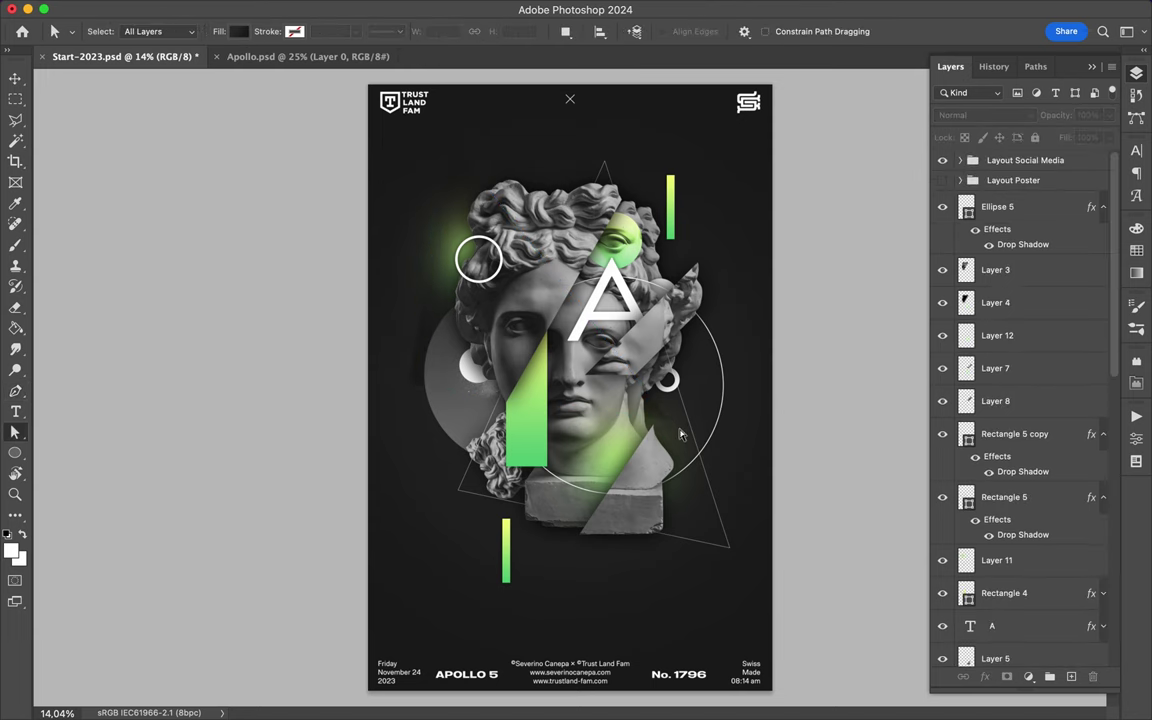
Give the second triangle no fill and a white stroke of 10 px.
key(ctrl+z)
click(245, 34)
click(149, 63)
click(294, 32)
click(193, 116)
key(v)
key(a)
click(343, 32)
text(10)
Reshape the second triangle so its apex rises above the head and its base corners sit lower, and place it between Layer 5 and Layer 6.
drag(451, 141, 553, 133)
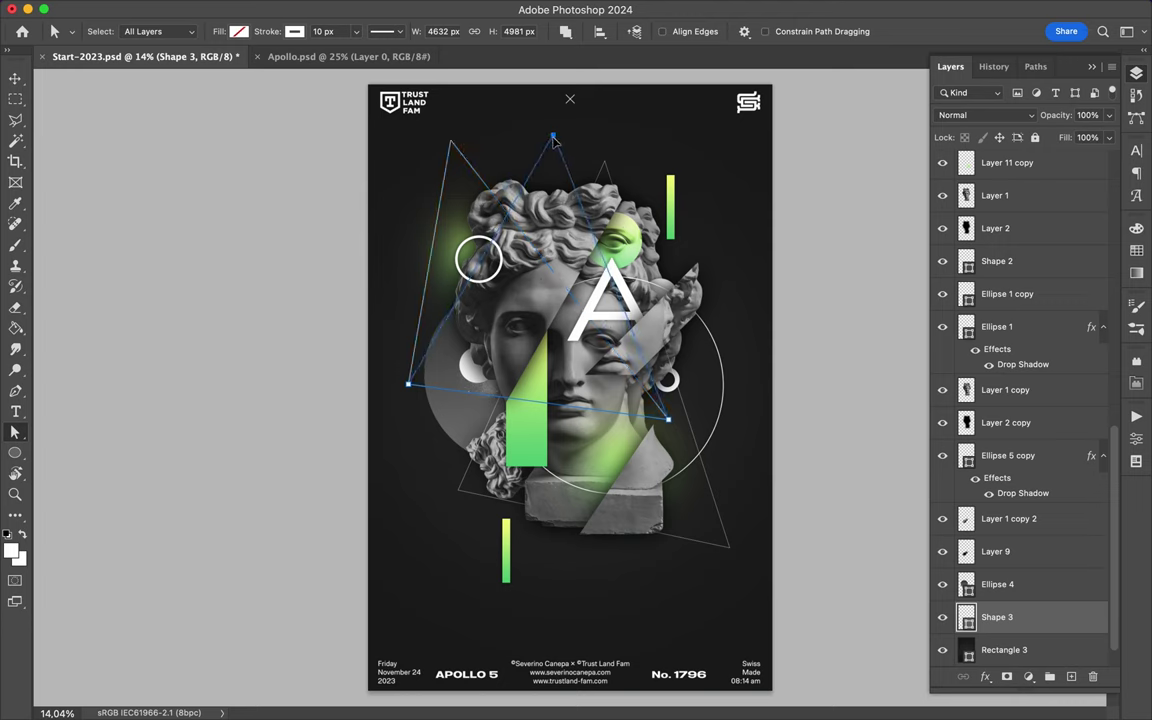
drag(408, 384, 410, 409)
click(675, 421)
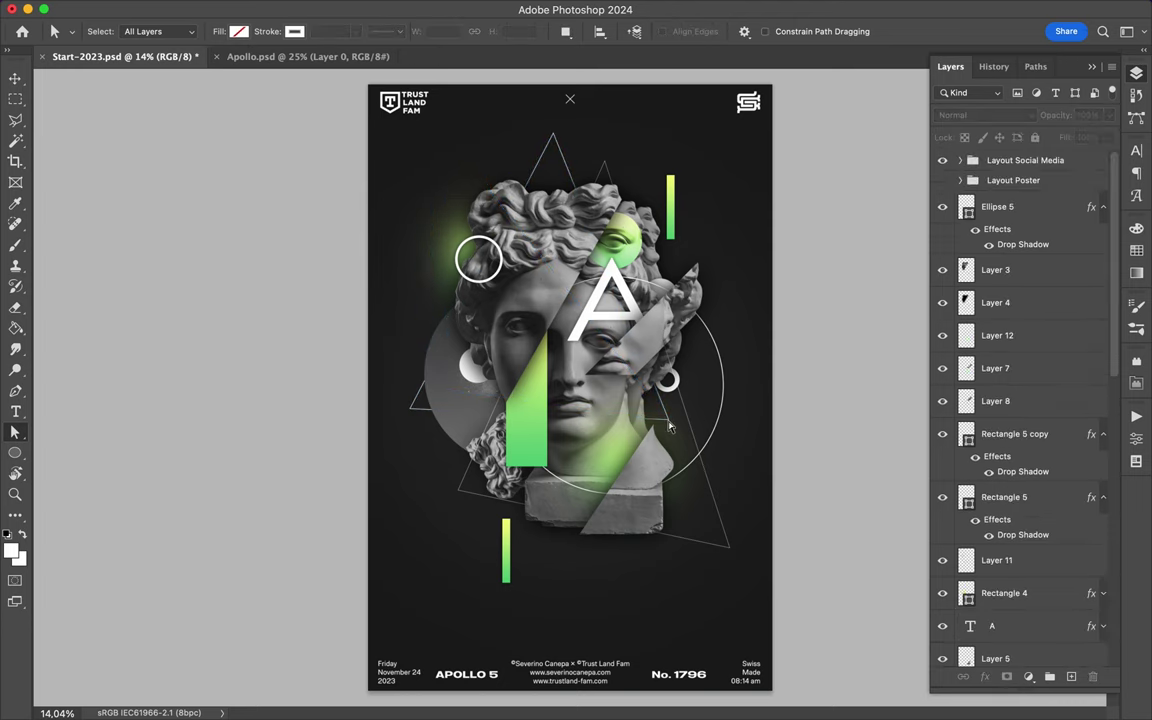
click(669, 421)
drag(669, 421, 678, 443)
click(800, 428)
click(678, 443)
drag(1041, 653, 1015, 187)
key(v)
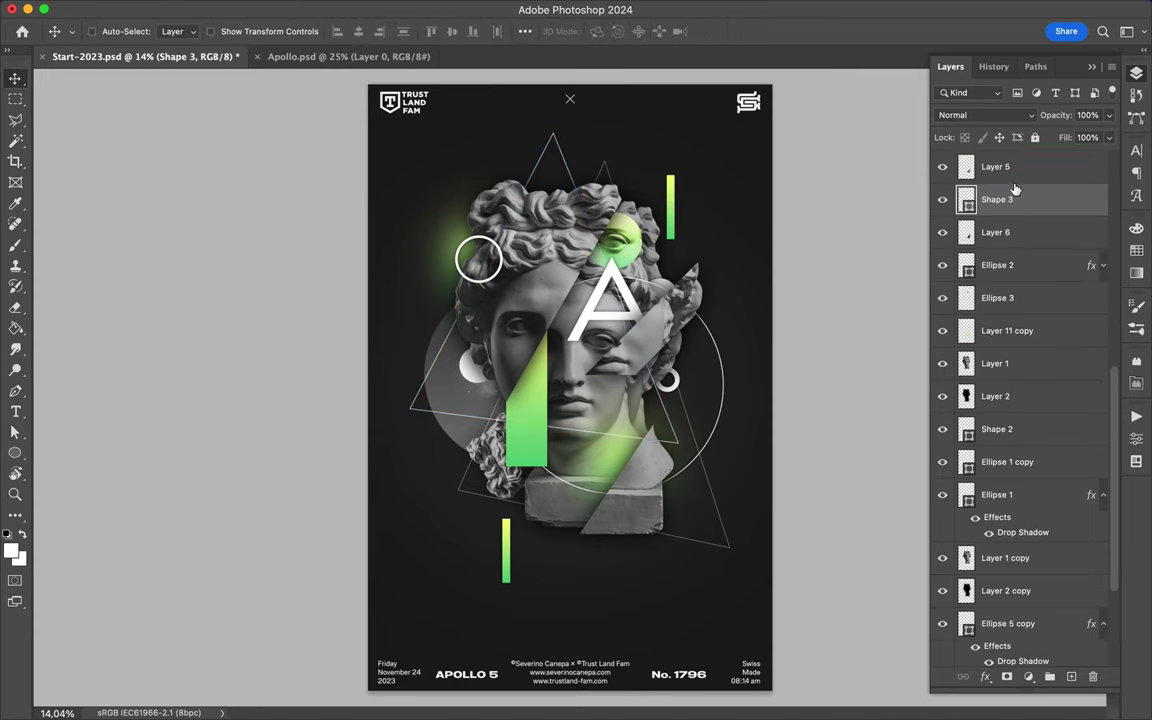
Add a layer mask to Shape 3 and paint out part of its outline inside a selection of the large grey circle.
ctrl+click(447, 402)
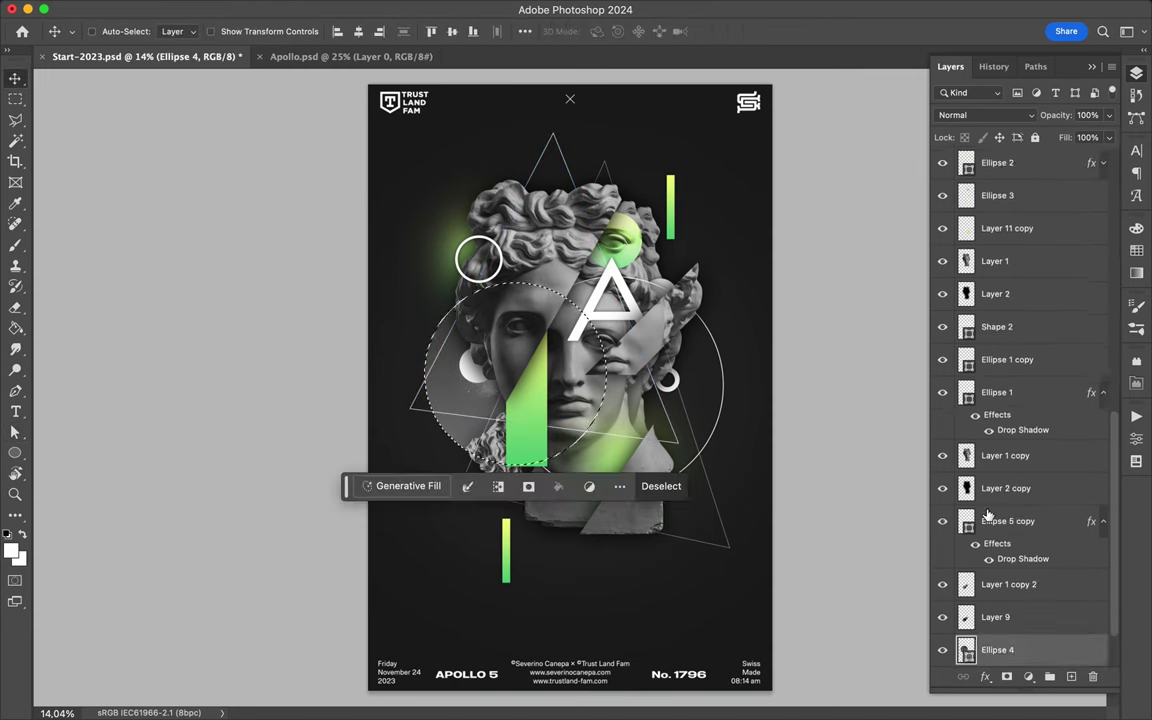
scroll(988, 514, up, 10)
click(997, 553)
key(b)
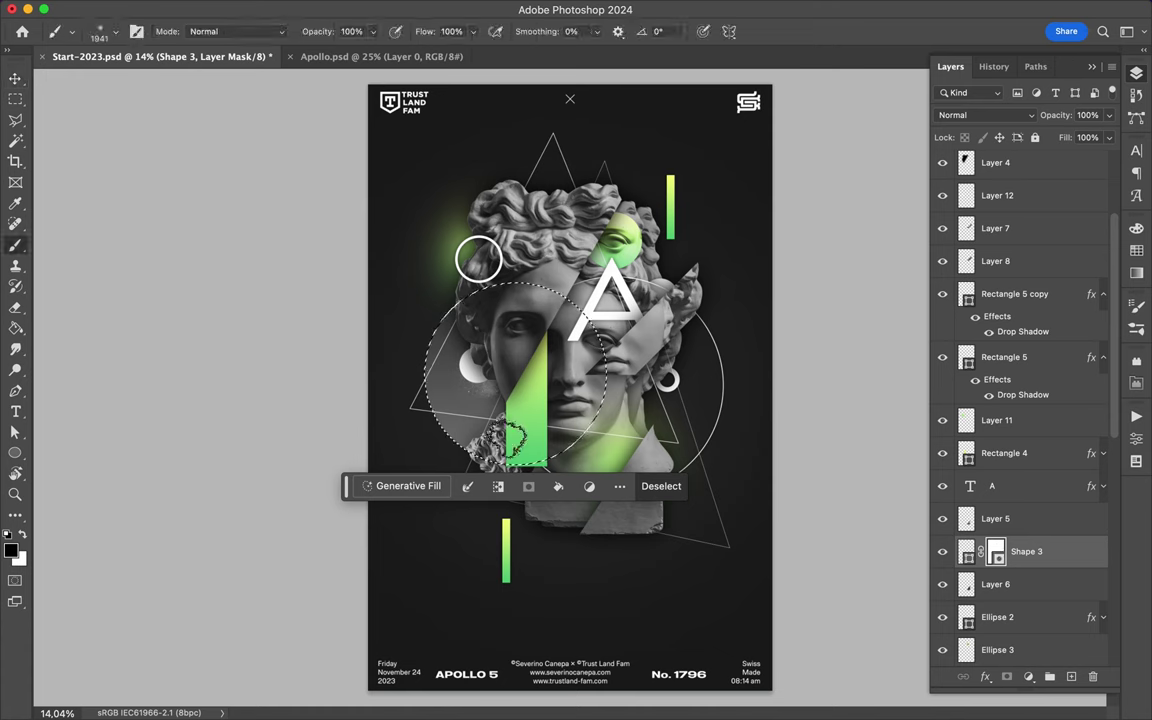
click(115, 33)
click(85, 178)
key(Escape)
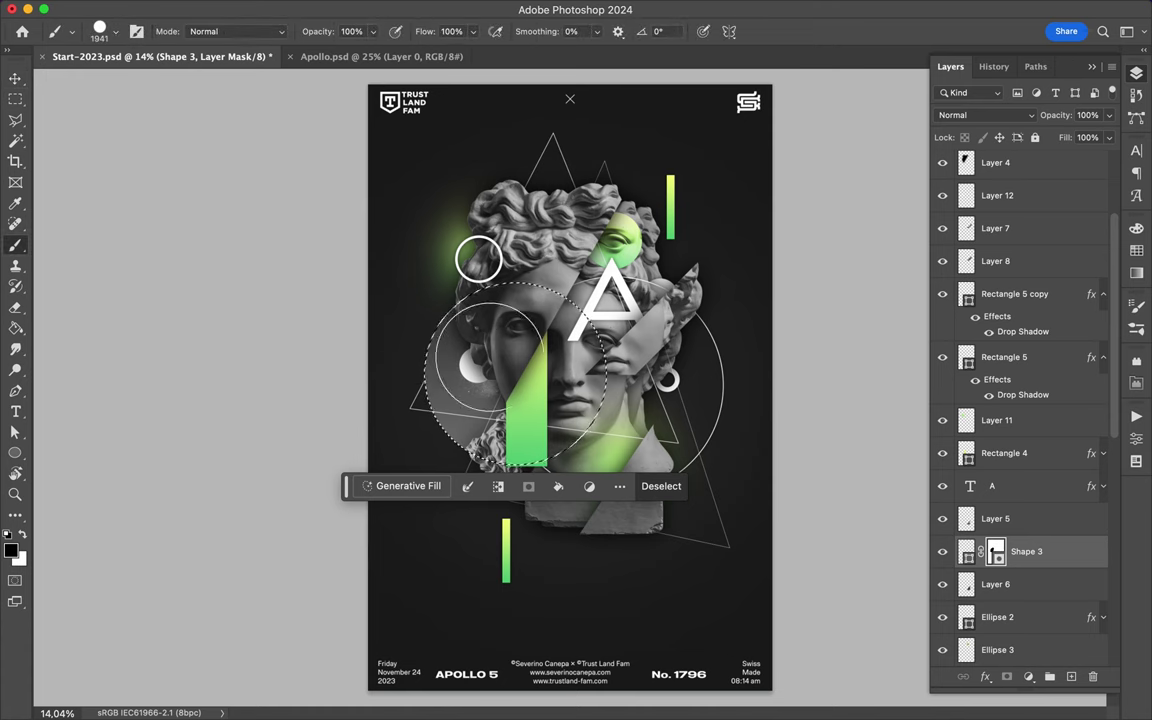
key(m)
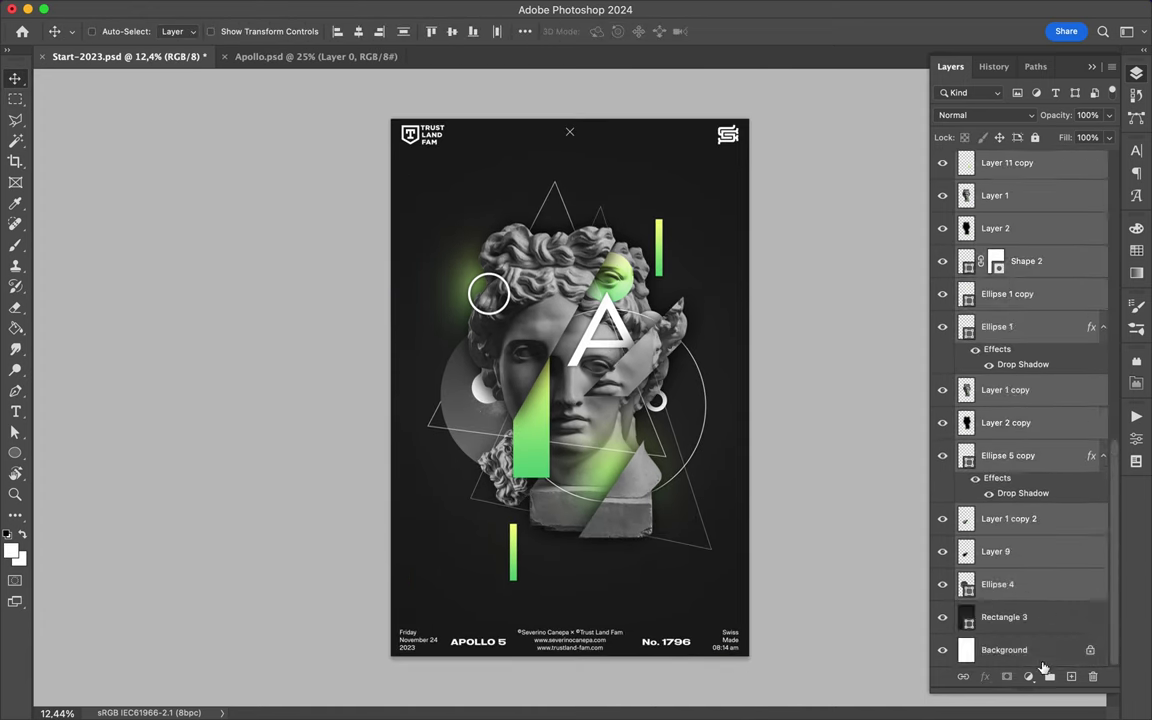
Preview the whole poster full screen on a black background.
click(807, 9)
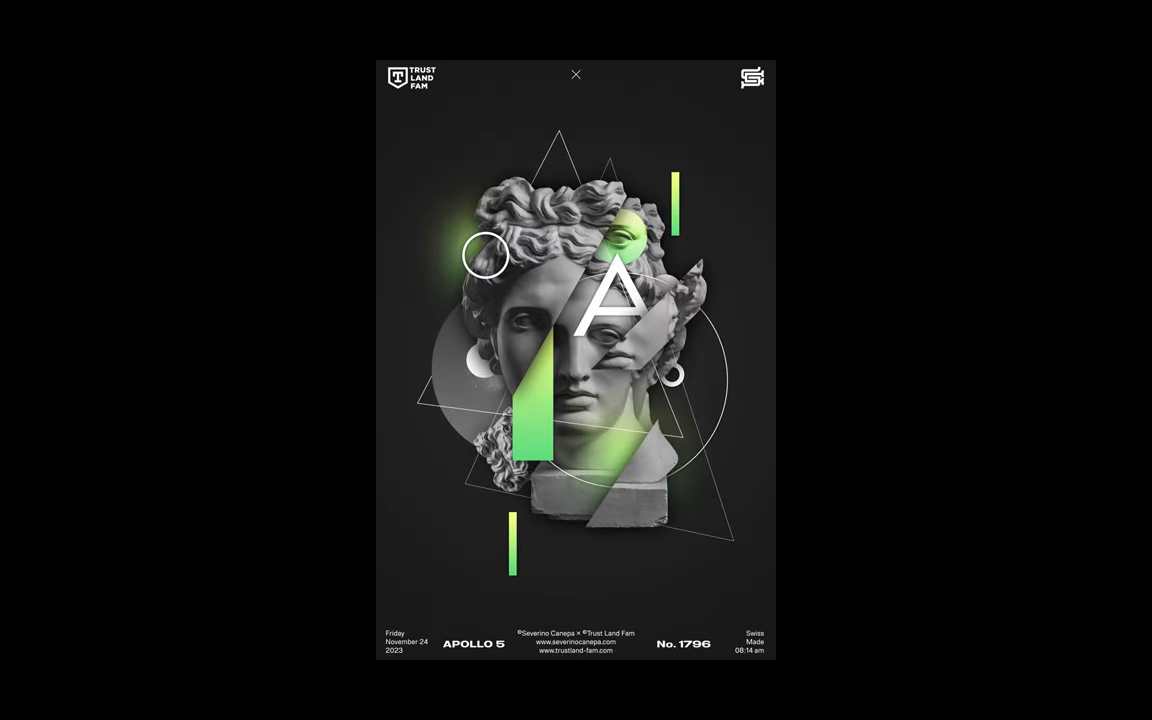